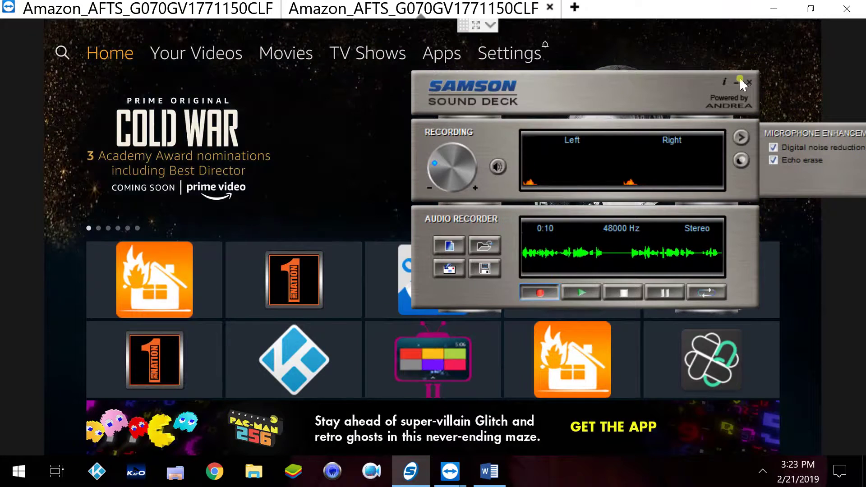
Minimize the sound recorder and examine the O.N.M.C and Kodi apps among the Fire TV's apps and channels.
click(736, 82)
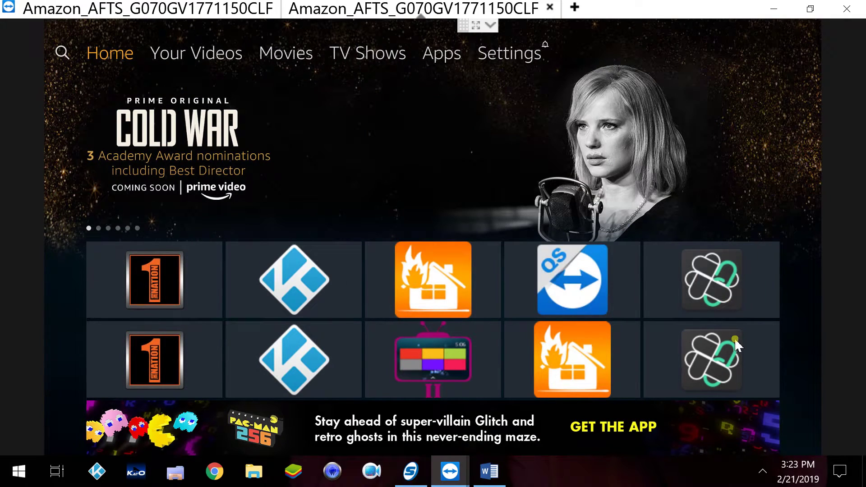
key(Down)
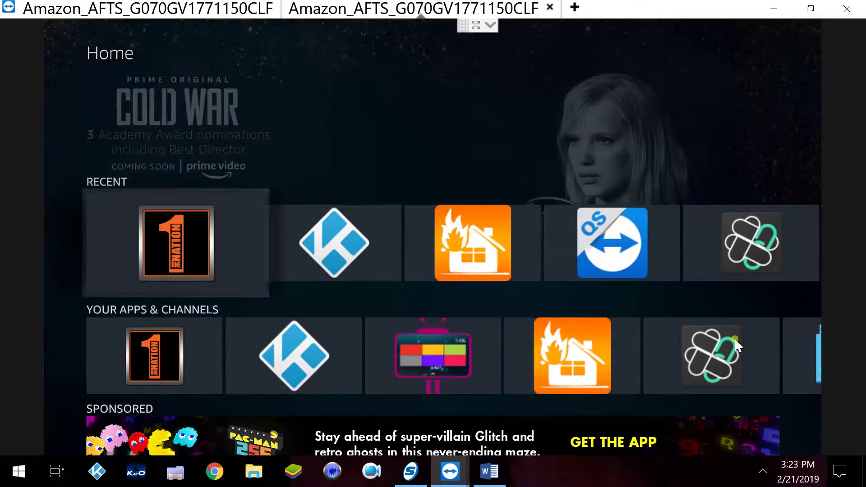
key(Down)
key(Right)
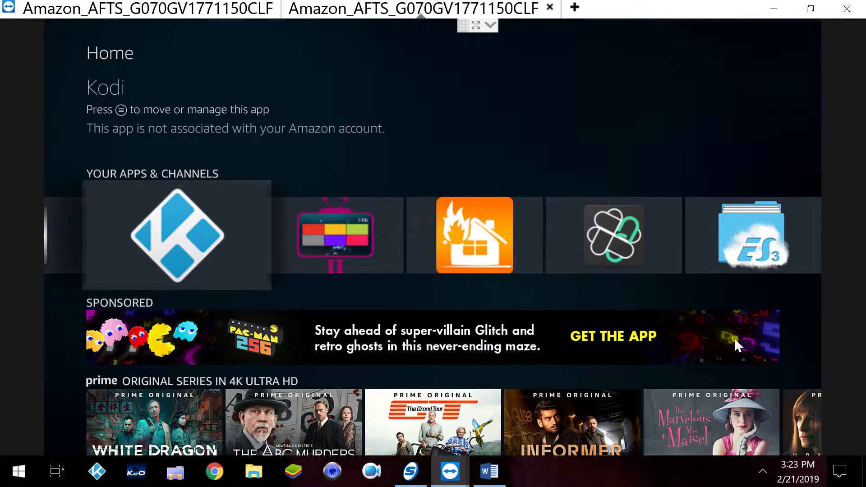
key(Left)
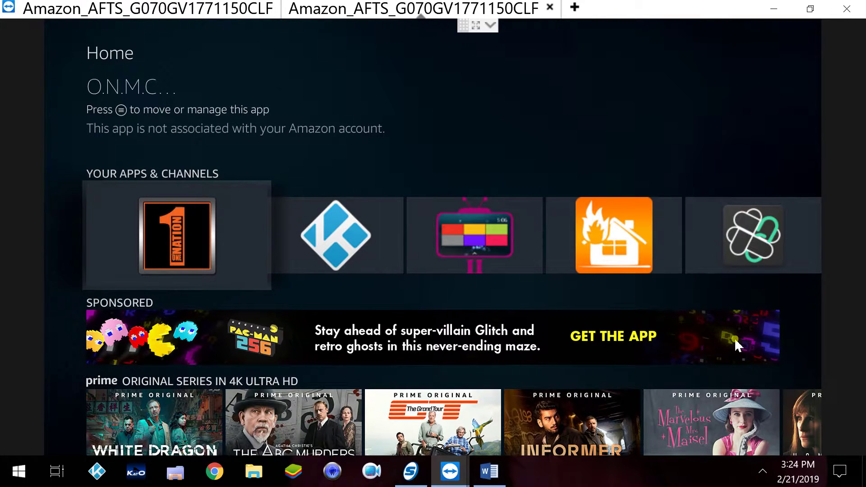
key(Right)
key(Left)
key(Right)
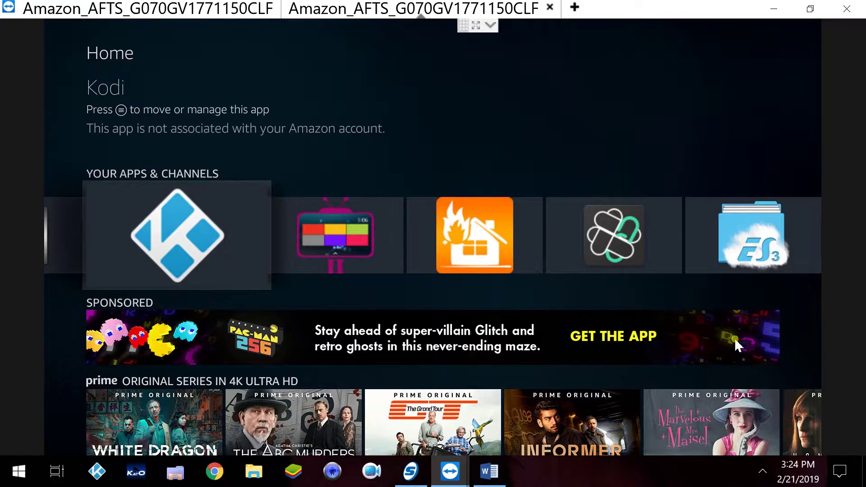
key(Left)
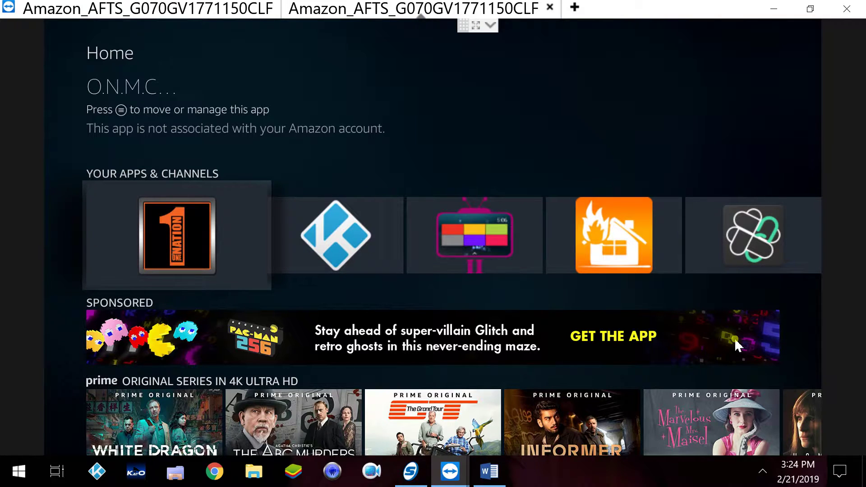
key(Right)
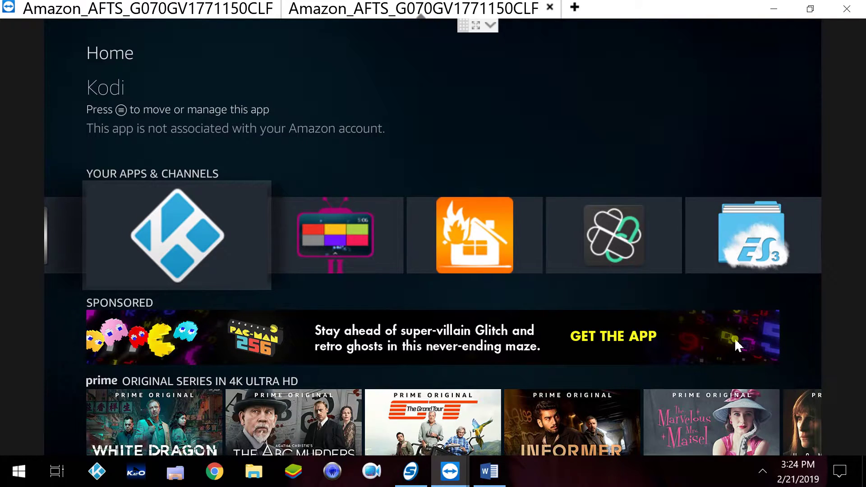
key(Left)
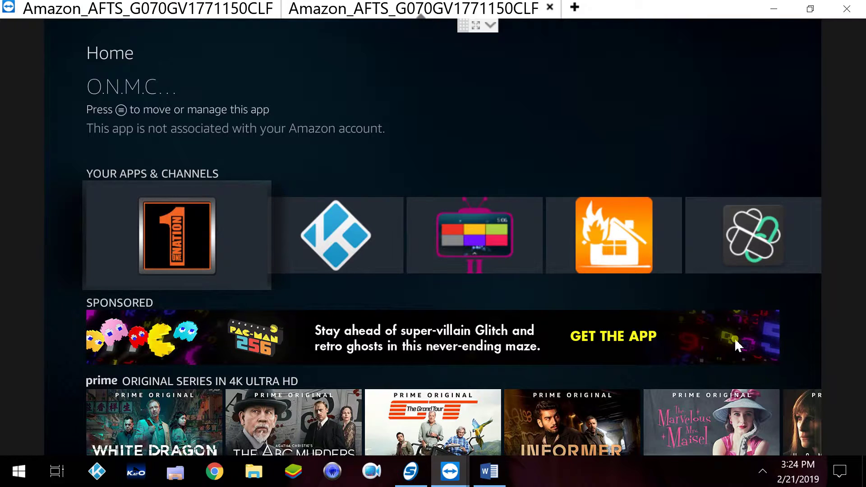
key(Right)
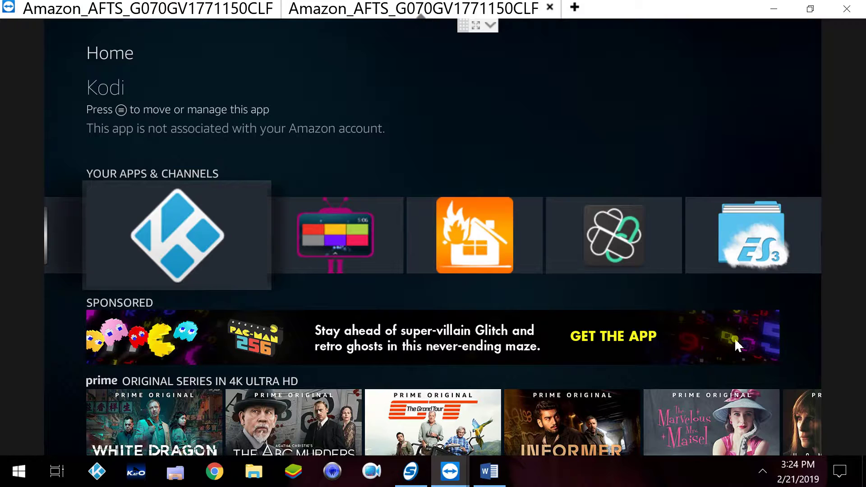
Launch AppStarter from the Fire TV's apps and channels.
key(Right)
key(Right)
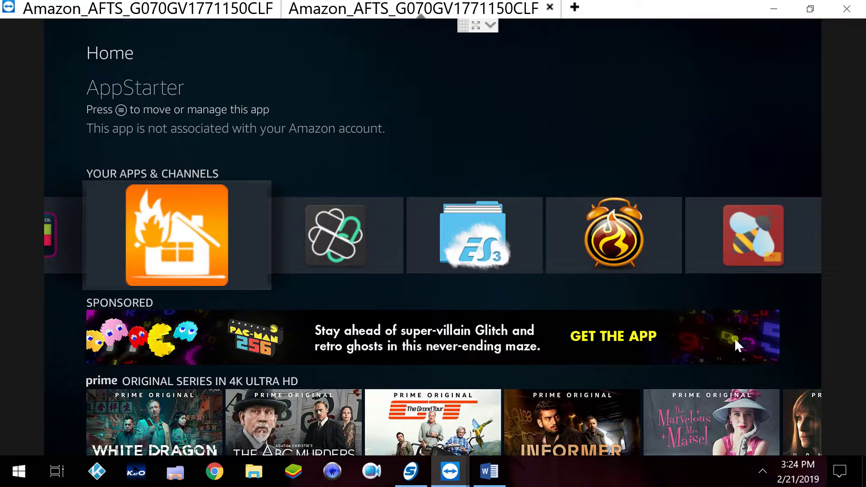
key(Return)
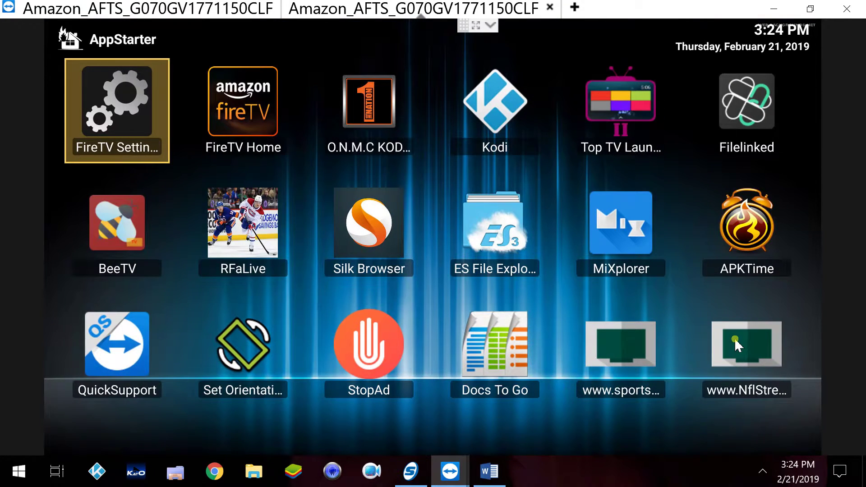
Select the Kodi app in the AppStarter grid.
key(Right)
key(Right)
key(Right)
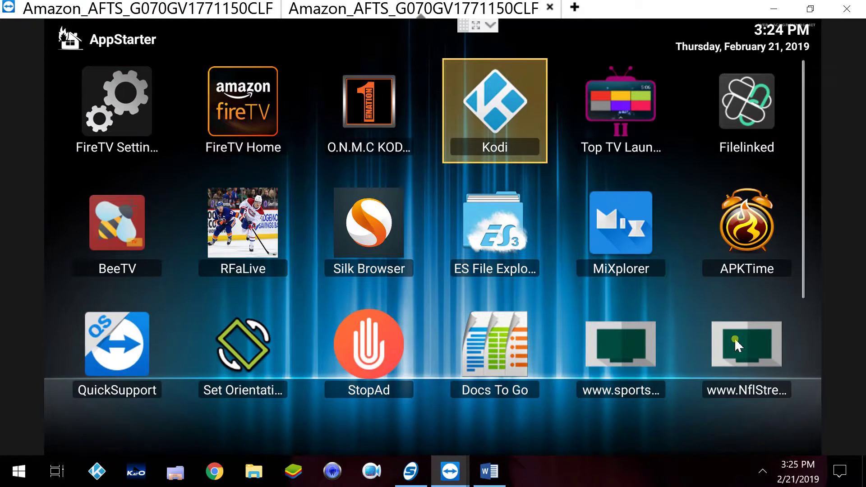
key(Left)
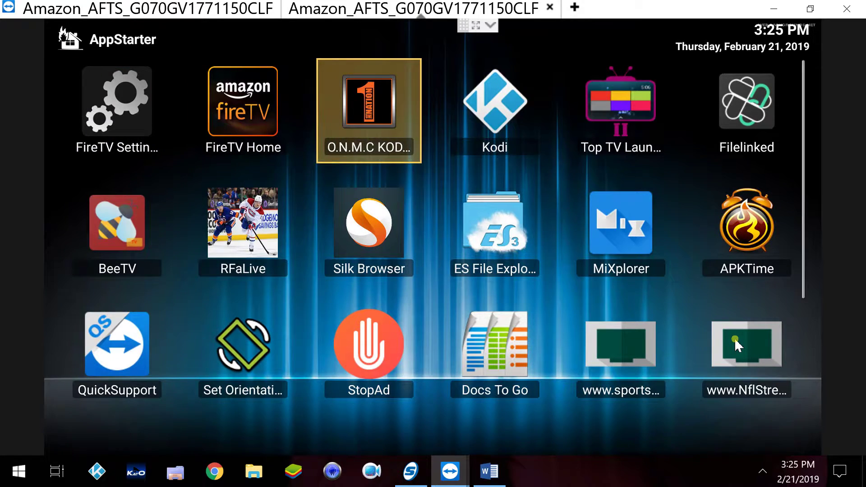
key(Right)
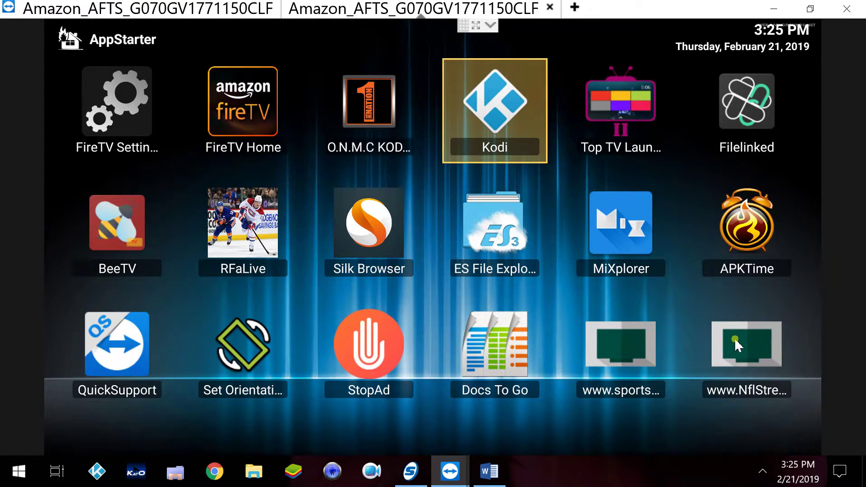
Switch to Word to examine the Fire TV remote diagram in AmazonCompleteStreamingGuide, then return to the Fire TV session.
click(487, 471)
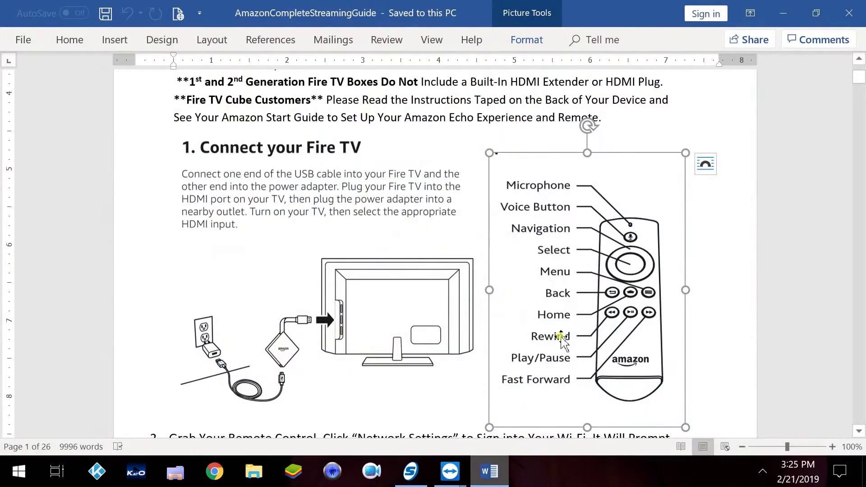
click(656, 298)
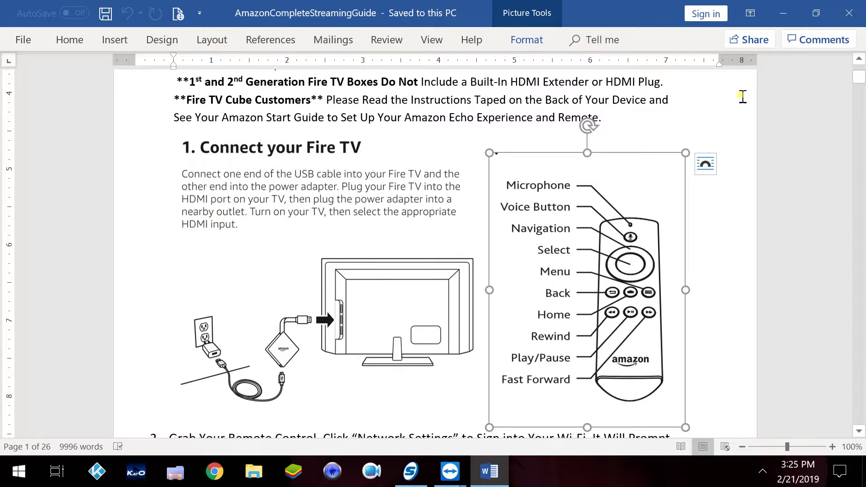
click(783, 13)
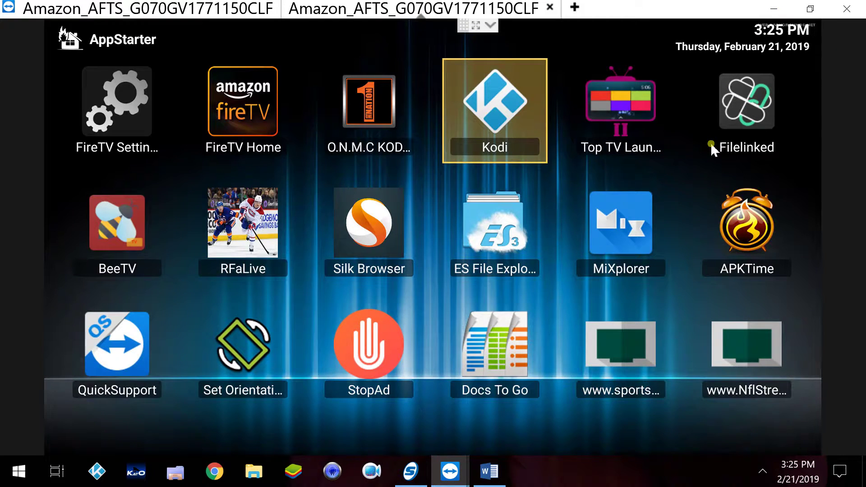
Open the app settings for Kodi from its AppStarter options.
key(Menu)
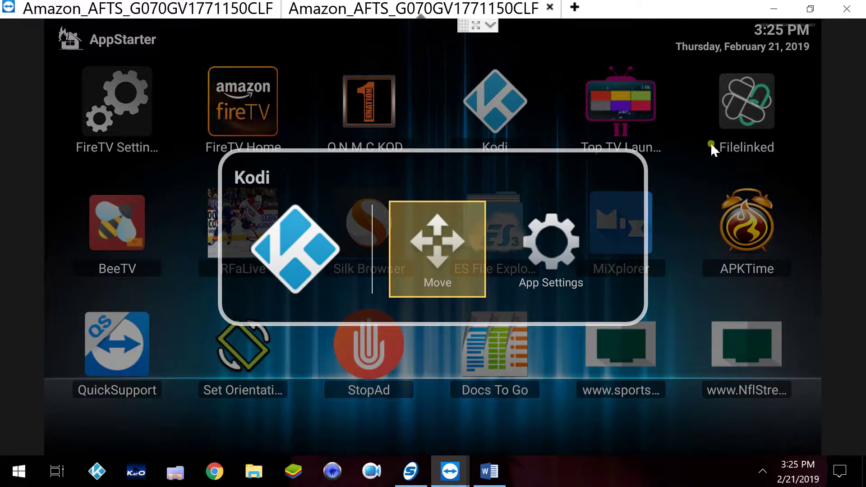
key(Right)
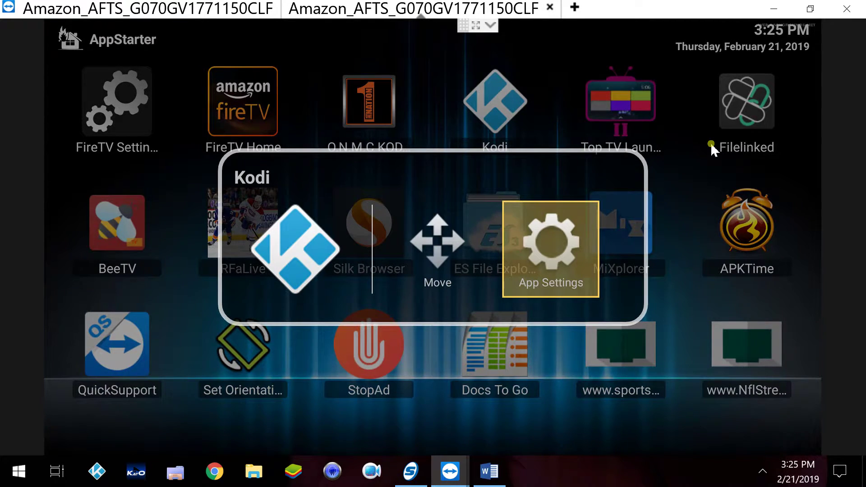
key(Return)
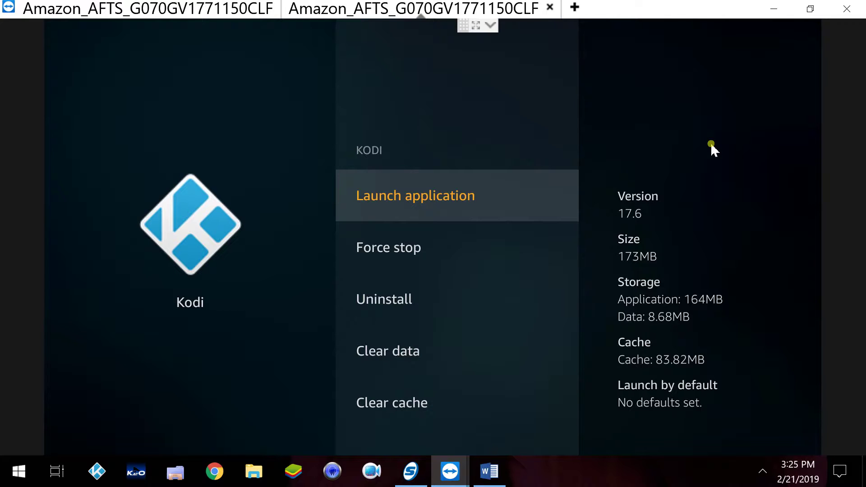
Examine the Uninstall and Clear data options in Kodi's app settings without running either.
key(Down)
key(Down)
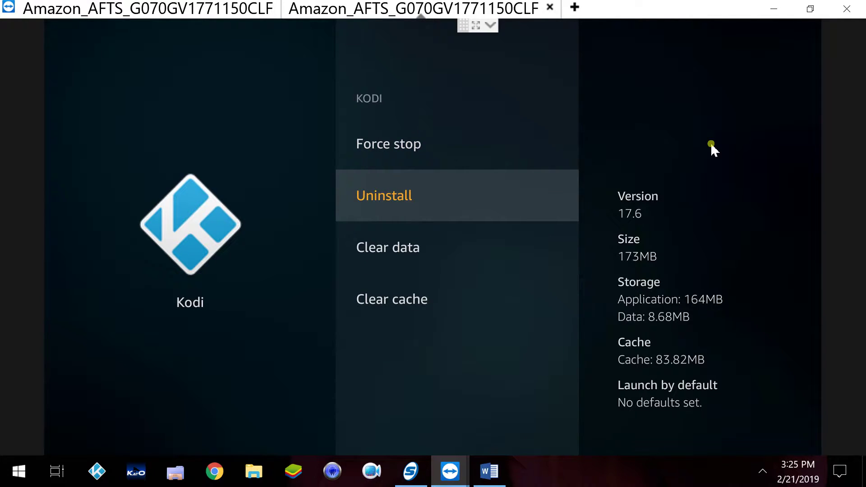
key(Down)
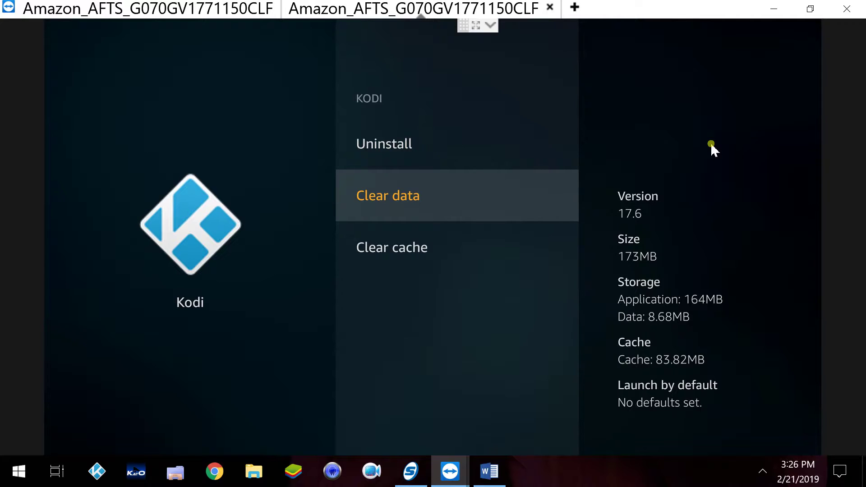
key(Up)
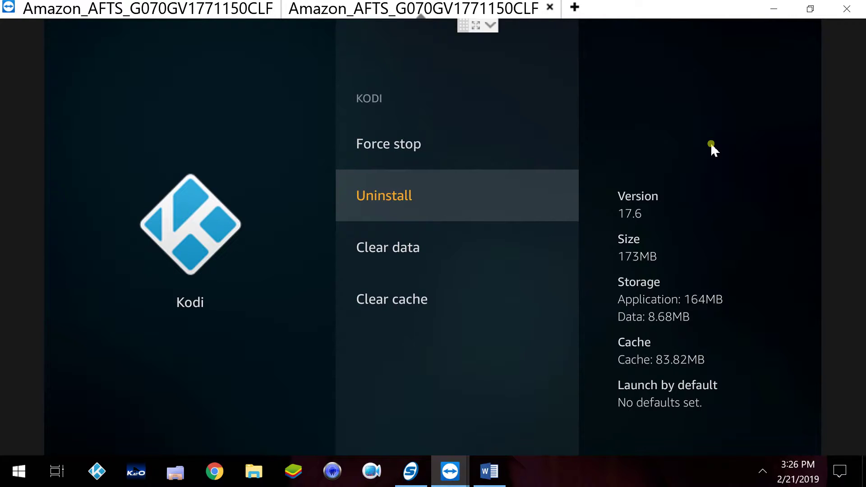
key(Down)
key(Up)
key(Down)
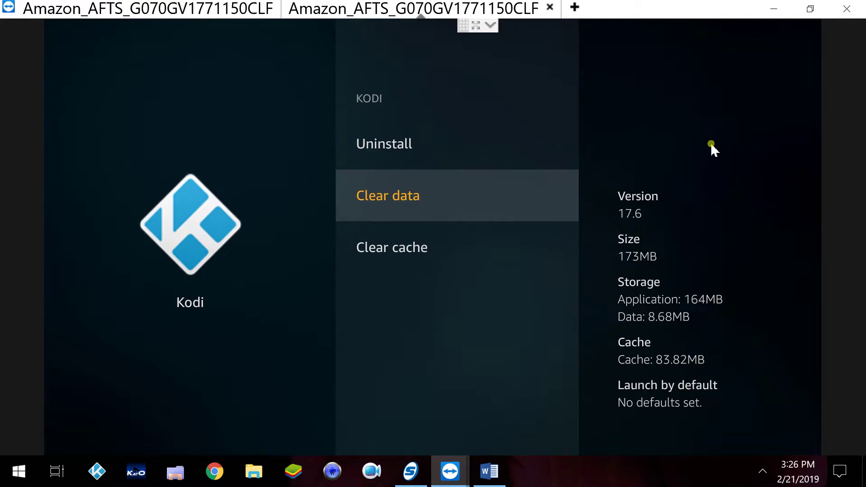
key(Up)
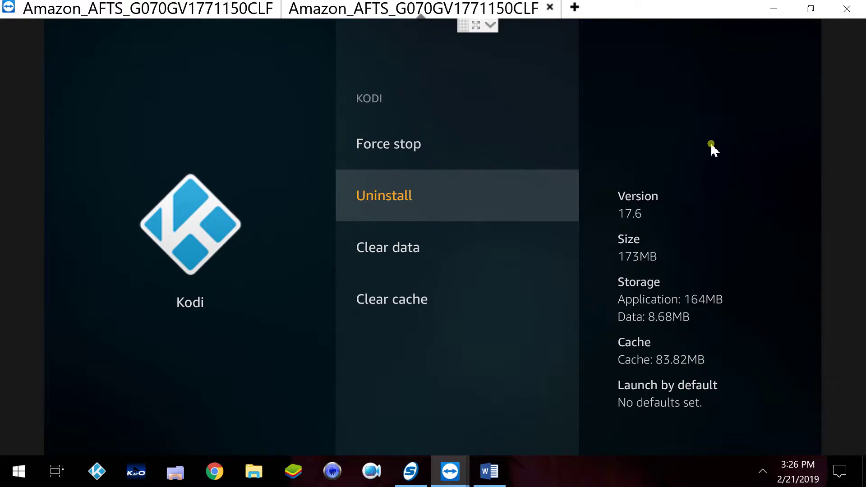
key(Down)
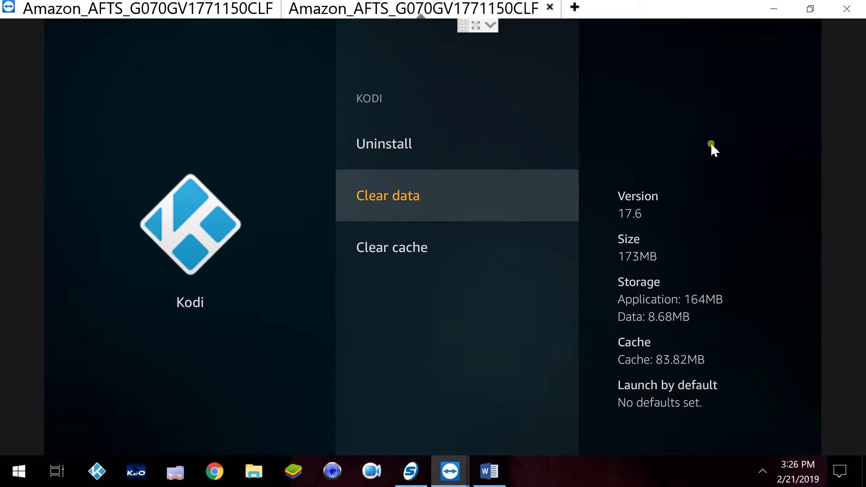
key(Up)
key(Down)
key(Up)
key(Down)
key(Up)
Clear Kodi's cache.
key(Down)
key(Down)
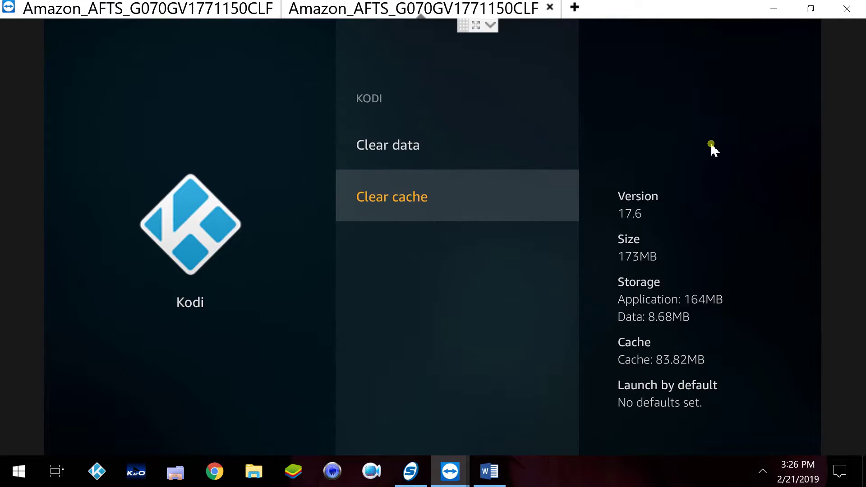
key(Return)
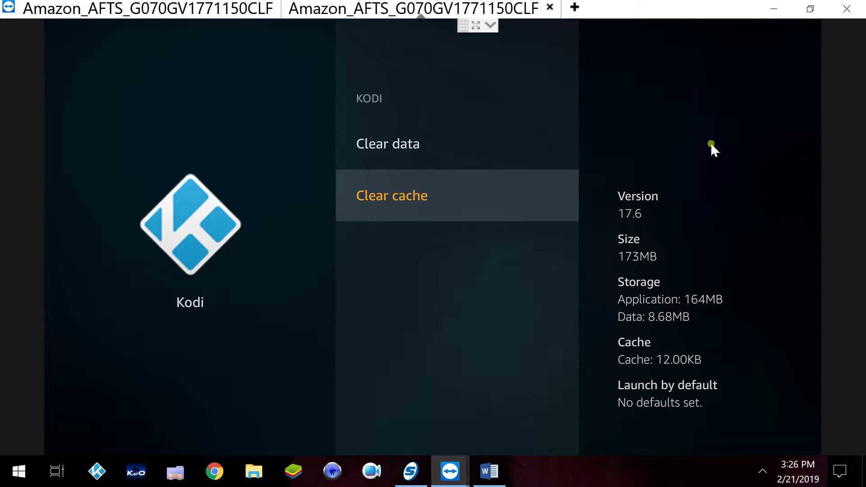
Leave Kodi's app settings and select the O.N.M.C KODI app in AppStarter.
key(Up)
key(Up)
key(Up)
key(Up)
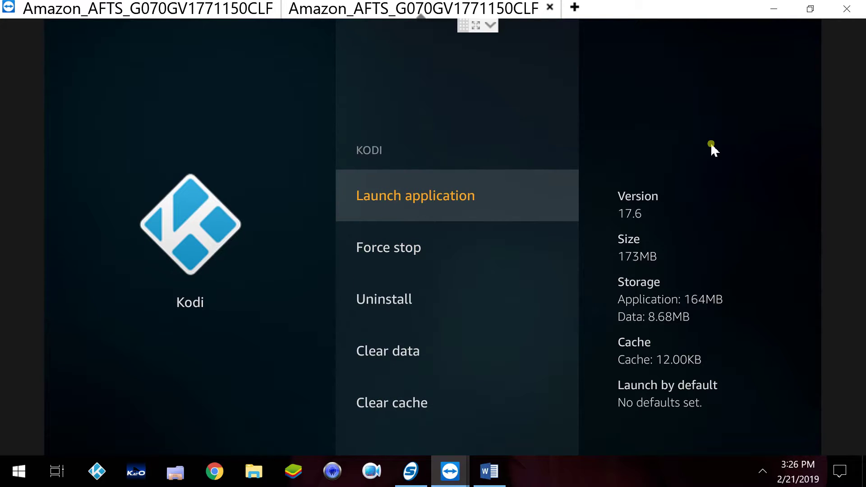
key(Escape)
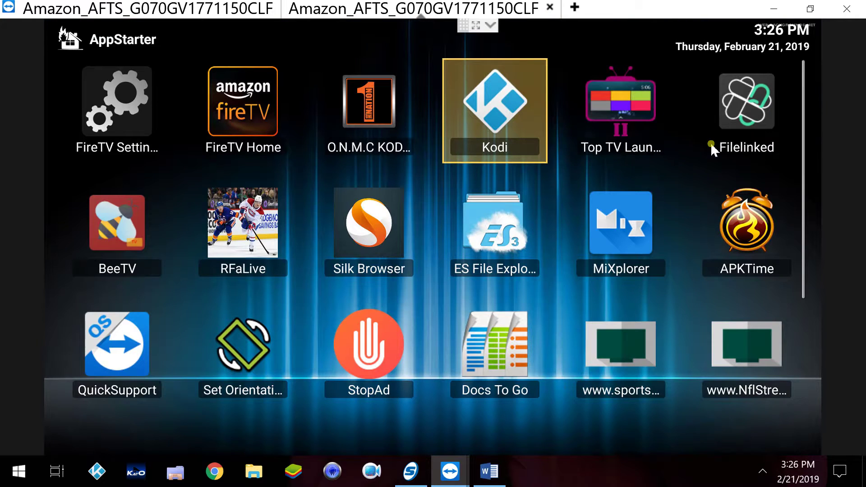
key(Left)
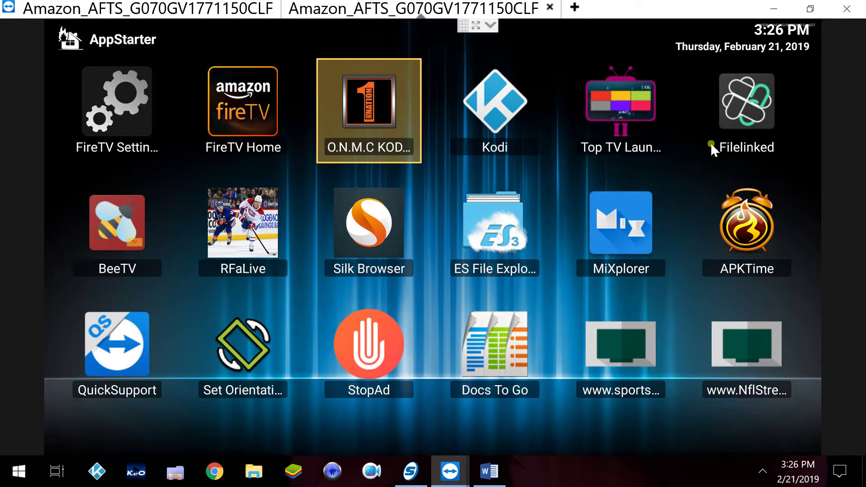
Go to the Fire TV home screen and reopen AppStarter from the recent apps.
key(Home)
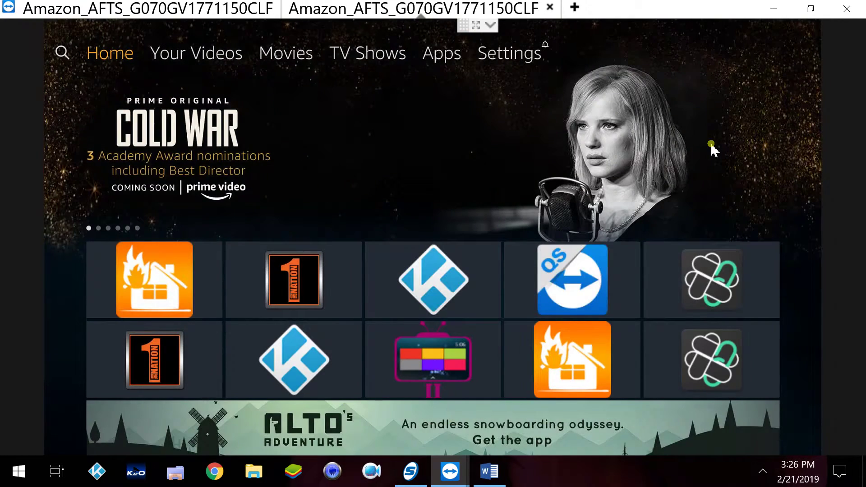
key(Down)
key(Down)
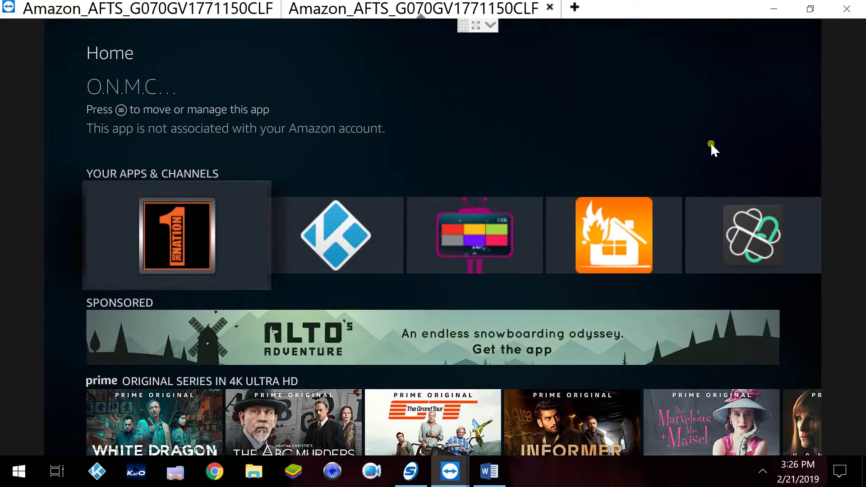
key(Up)
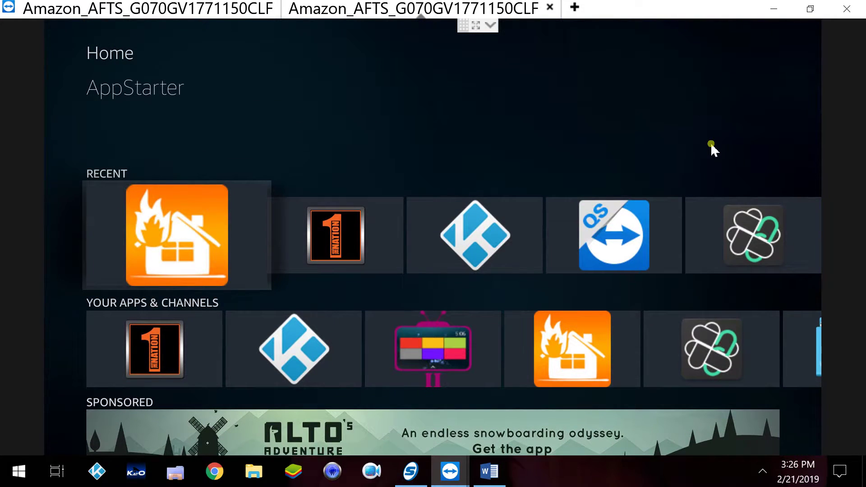
key(Return)
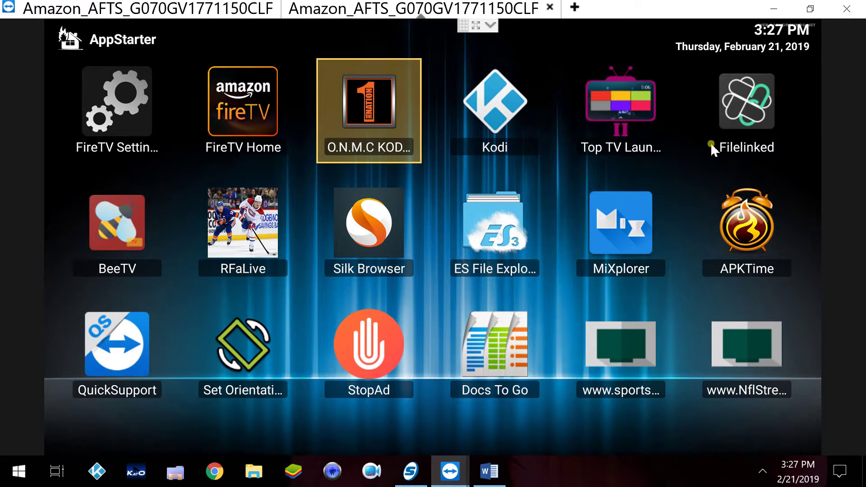
Clear the cache of the O.N.M.C KODI 17.6 app from its app settings.
key(Menu)
key(Right)
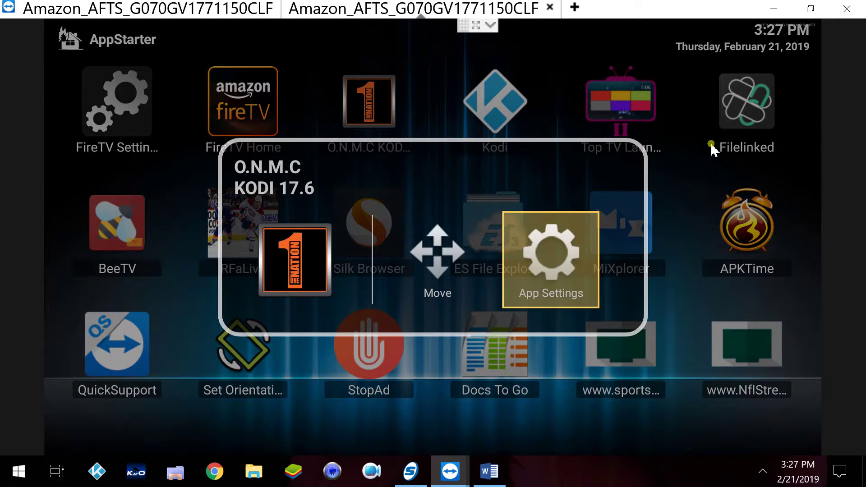
key(Return)
key(Down)
key(Down)
key(Down)
key(Down)
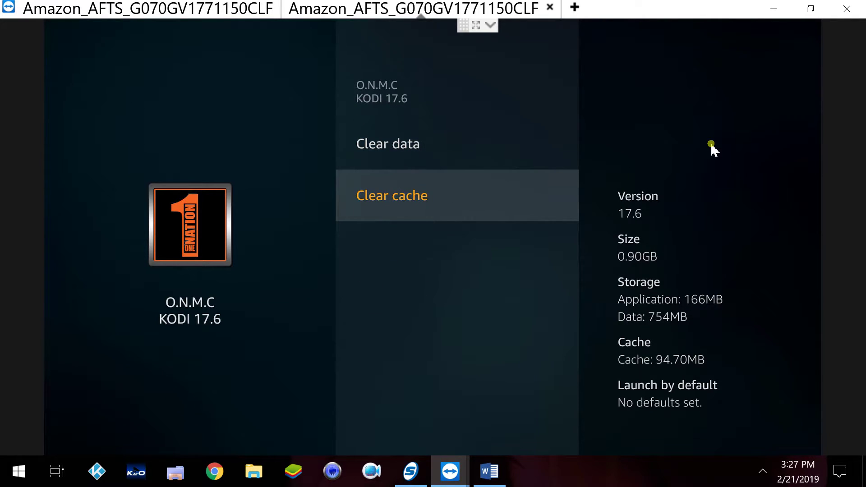
key(Return)
Launch O.N.M.C KODI 17.6 from its app settings.
key(Up)
key(Up)
key(Up)
key(Up)
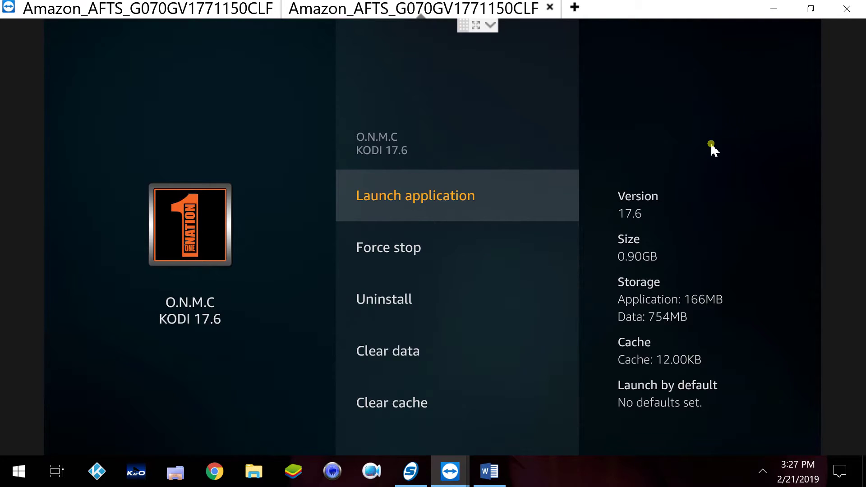
key(Return)
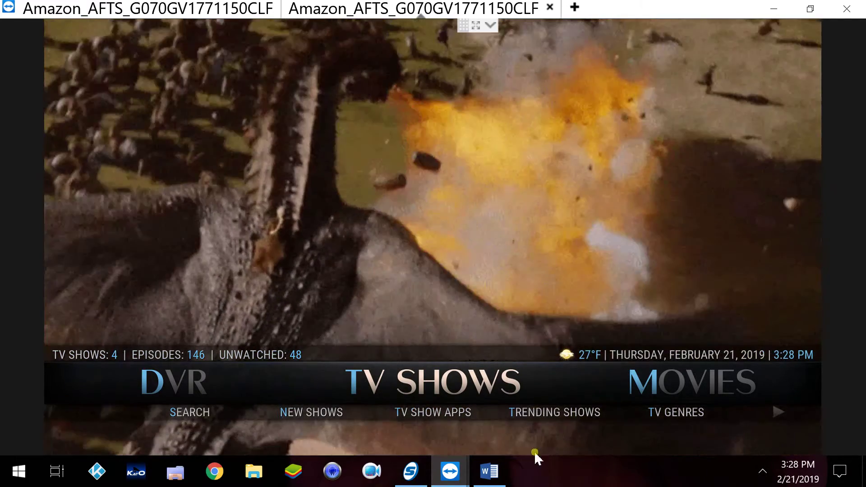
Check the remote control diagram in the Word streaming guide, then return to O.N.M.C and close its exit menu.
click(489, 472)
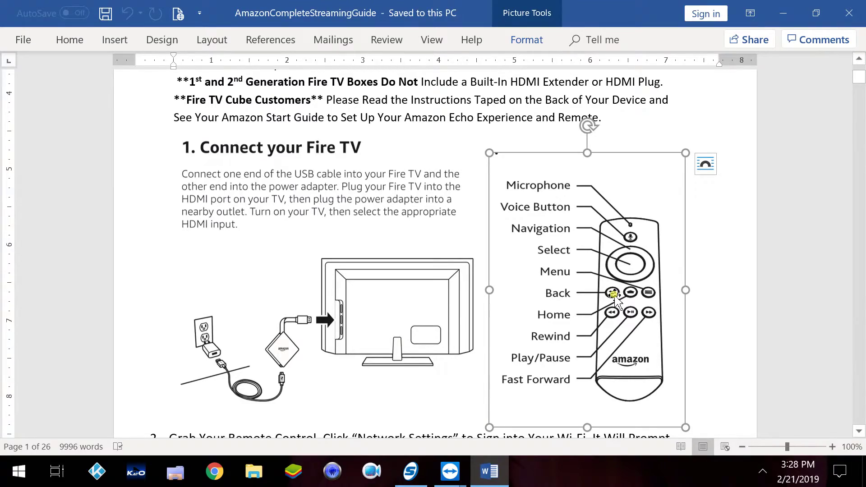
click(498, 481)
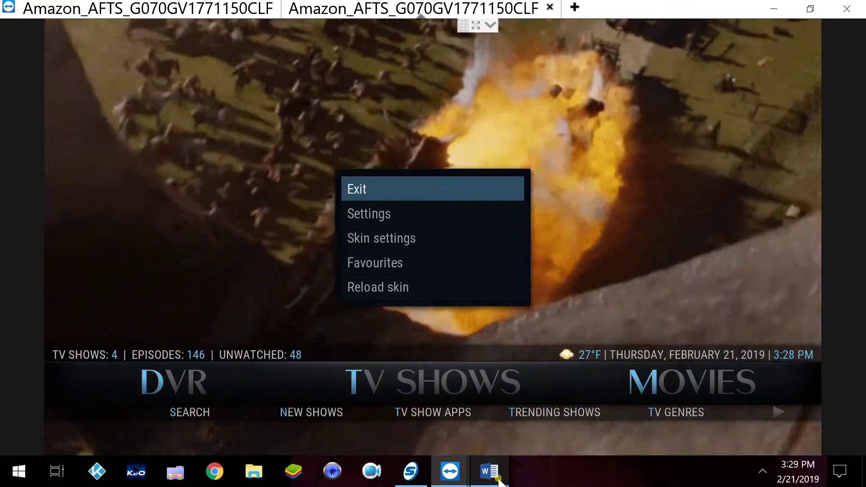
key(Escape)
Browse the O.N.M.C home menu categories from Movies back through DVR and Adult to Sports.
key(Right)
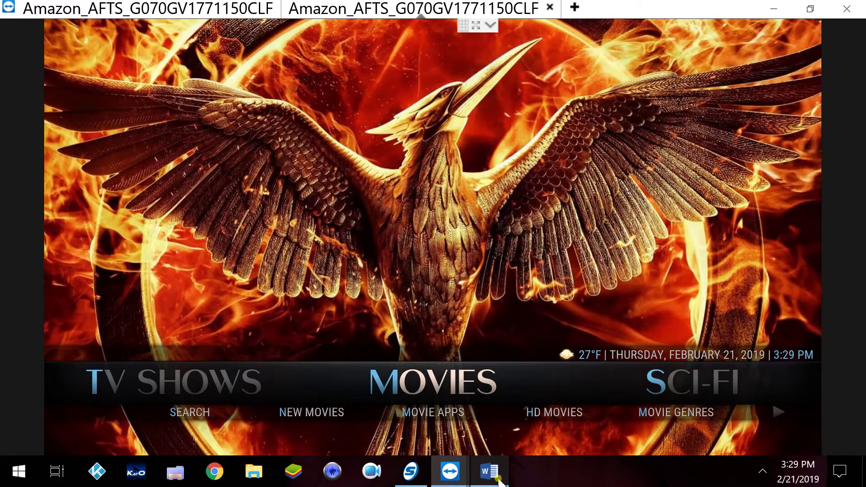
key(Left)
key(Left)
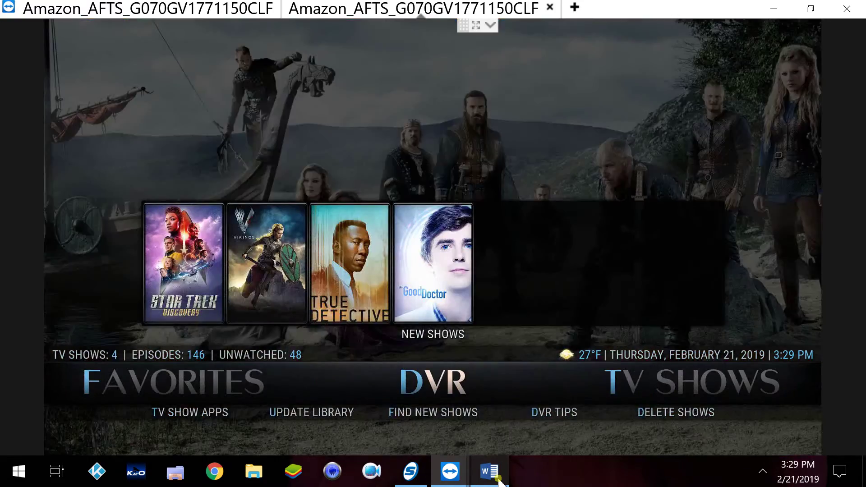
key(Left)
key(Left)
key(Left)
key(Left)
key(Left)
key(Left)
key(Left)
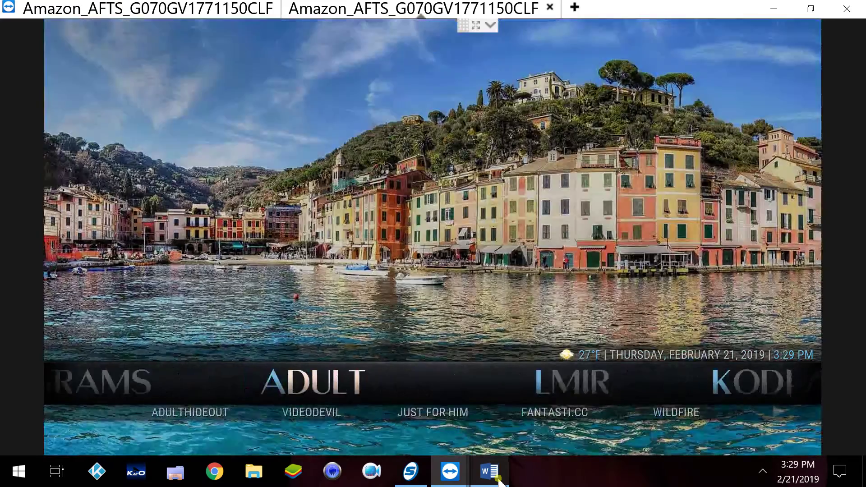
key(Left)
key(Left)
key(Left)
key(Left)
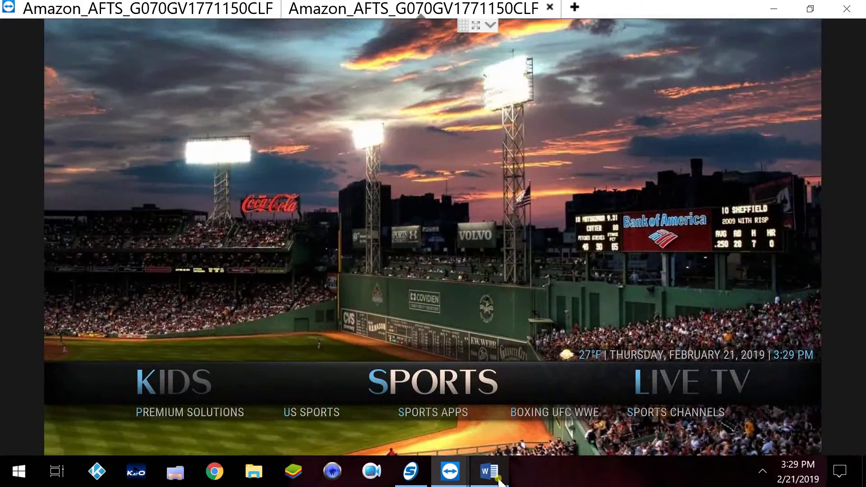
Leave O.N.M.C for AppStarter and look through its apps down to Haystack TV.
key(c)
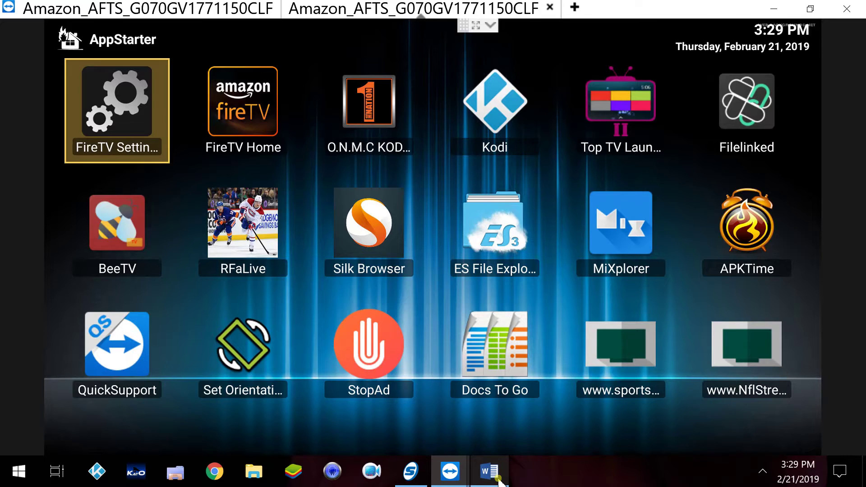
key(Right)
key(Right)
key(Right)
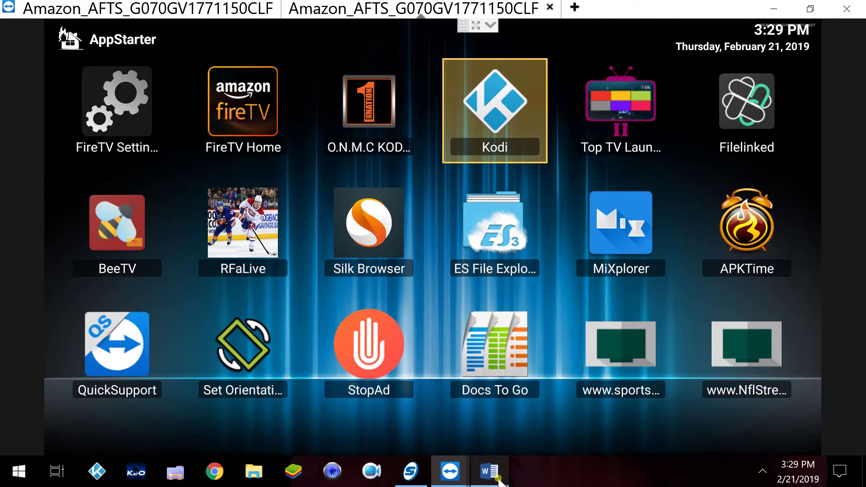
key(Down)
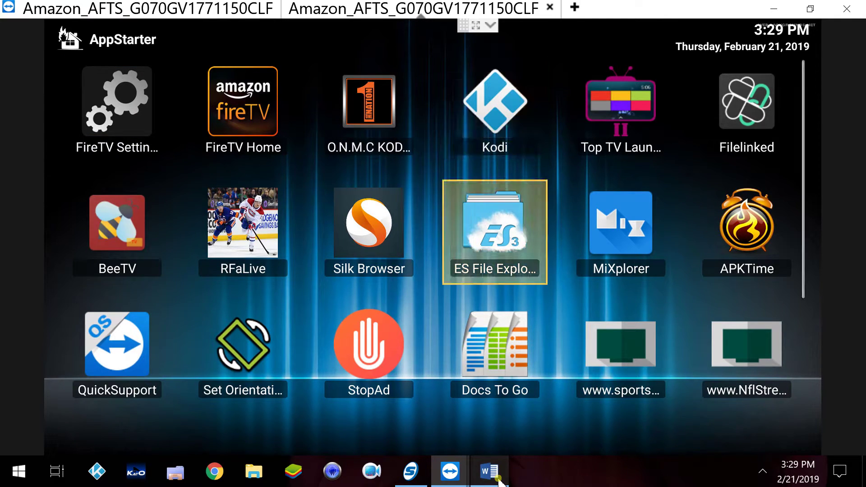
key(Left)
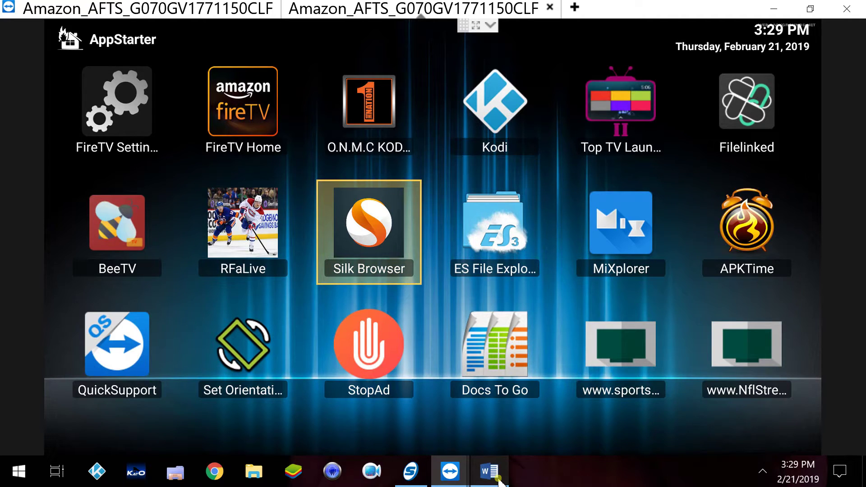
key(Right)
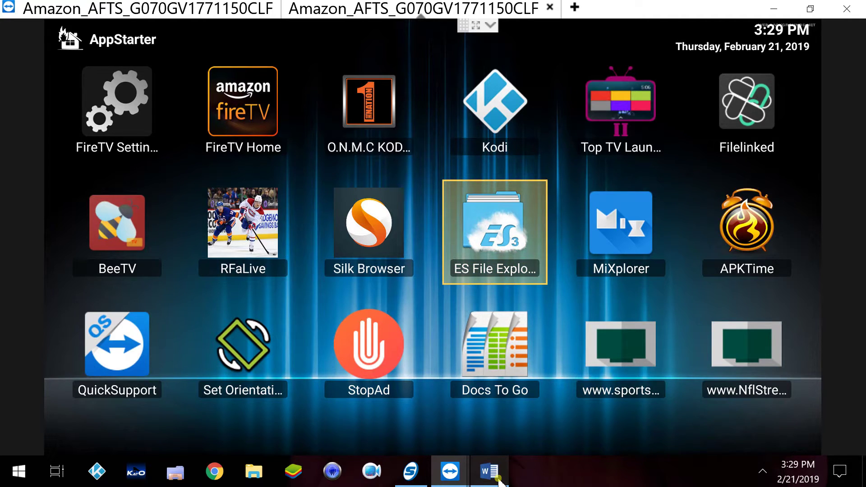
key(Left)
key(Down)
key(Down)
key(Down)
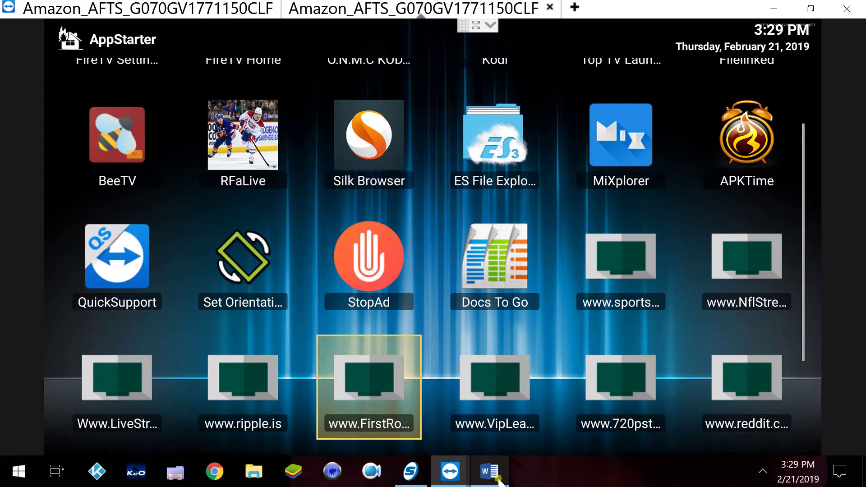
key(Right)
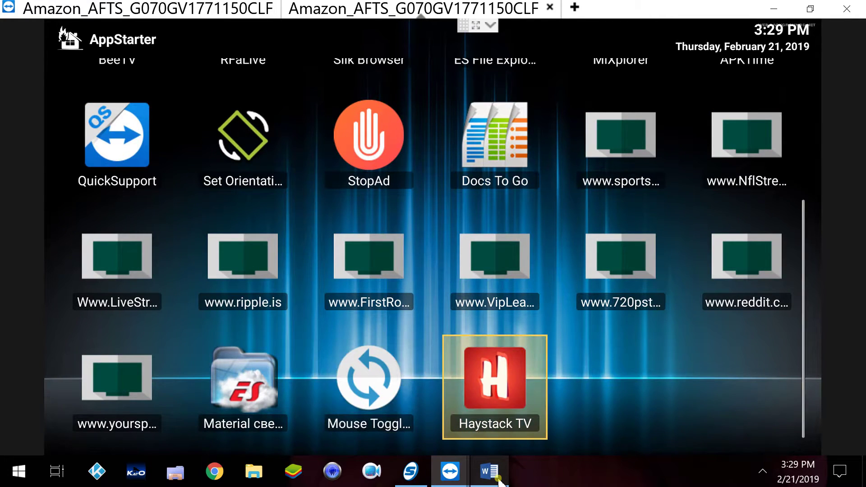
key(Return)
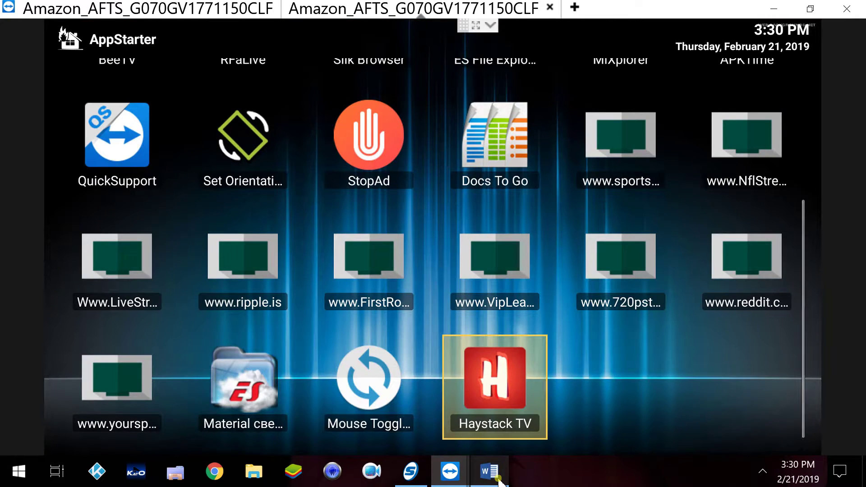
Look back up through the AppStarter apps and return the selection to Kodi.
key(Up)
key(Up)
key(Up)
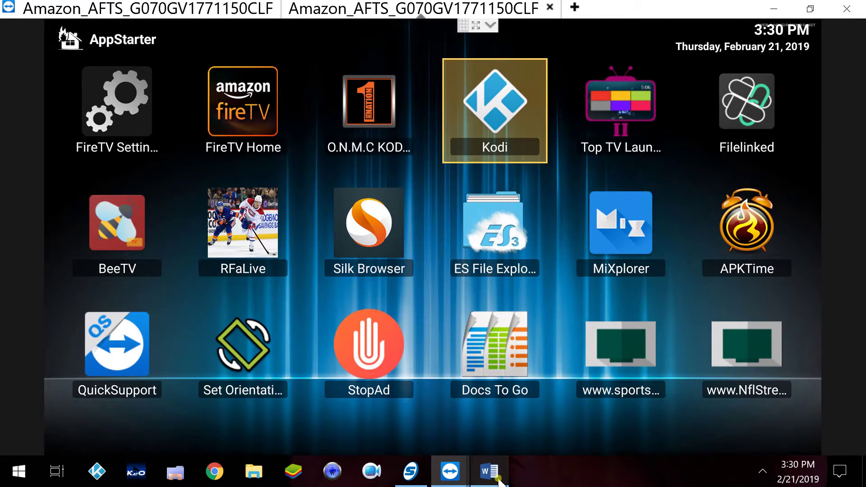
key(Down)
key(Down)
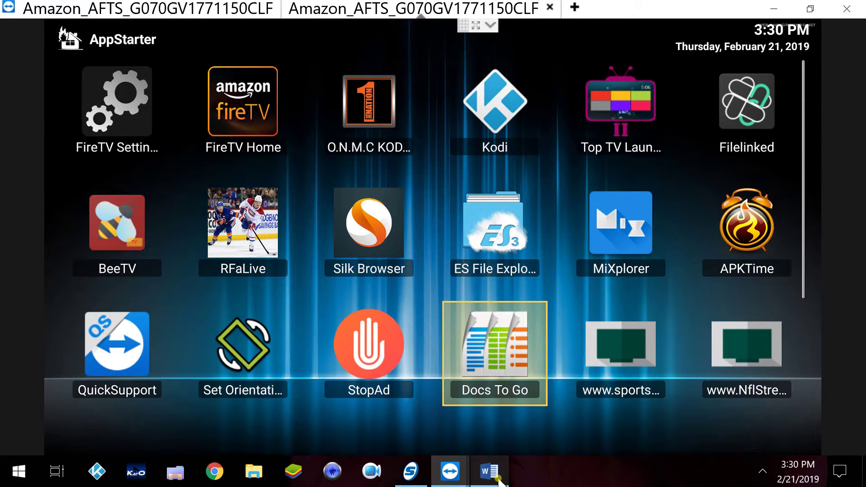
key(Up)
key(Up)
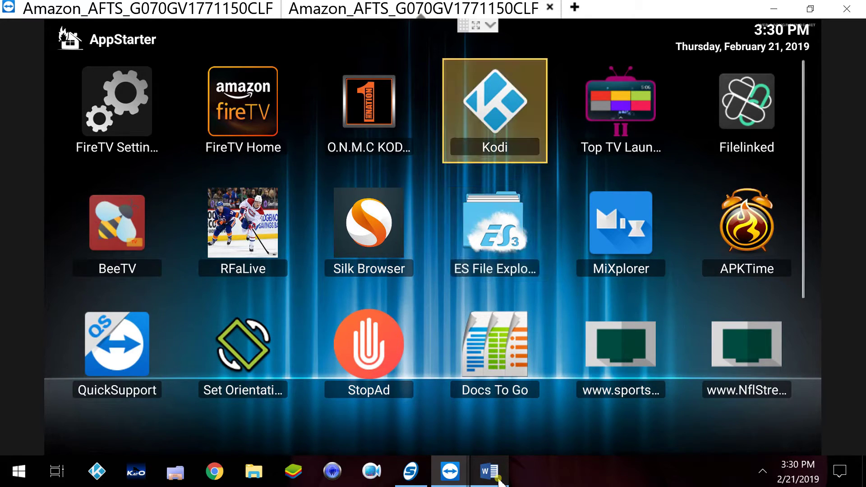
Open the BeeTV app from AppStarter.
key(Left)
key(Left)
key(Down)
key(Left)
key(Return)
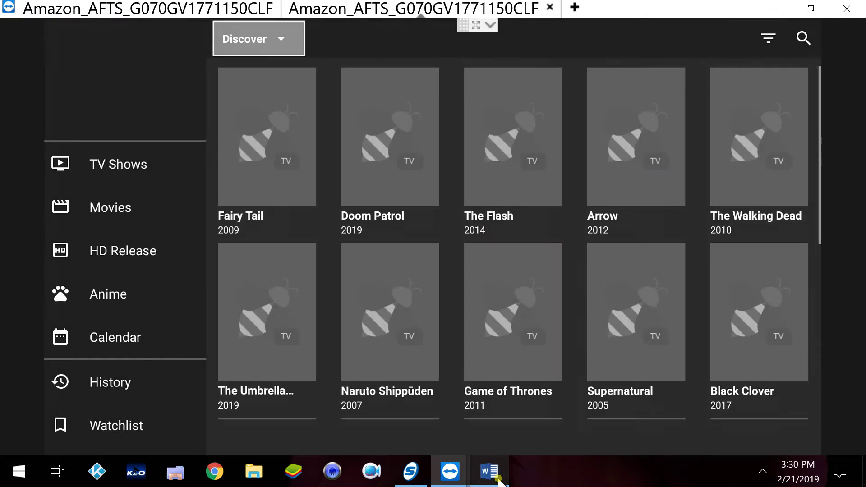
Quit BeeTV and confirm returning to AppStarter.
key(Escape)
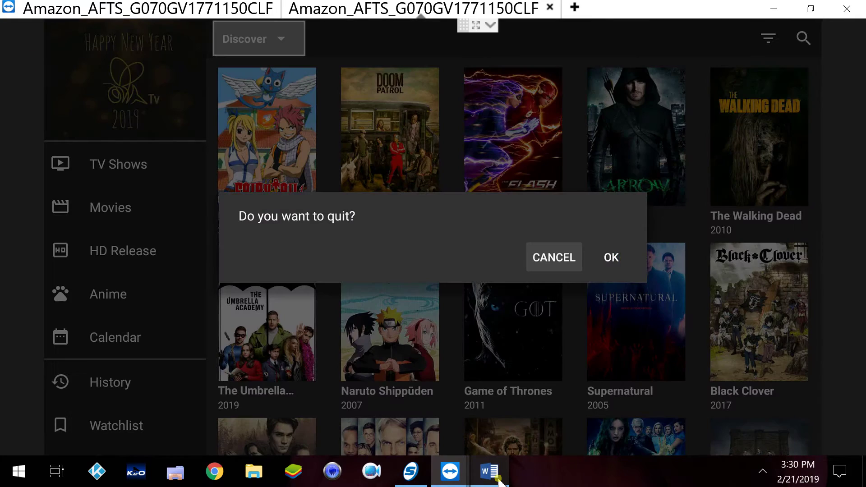
key(Right)
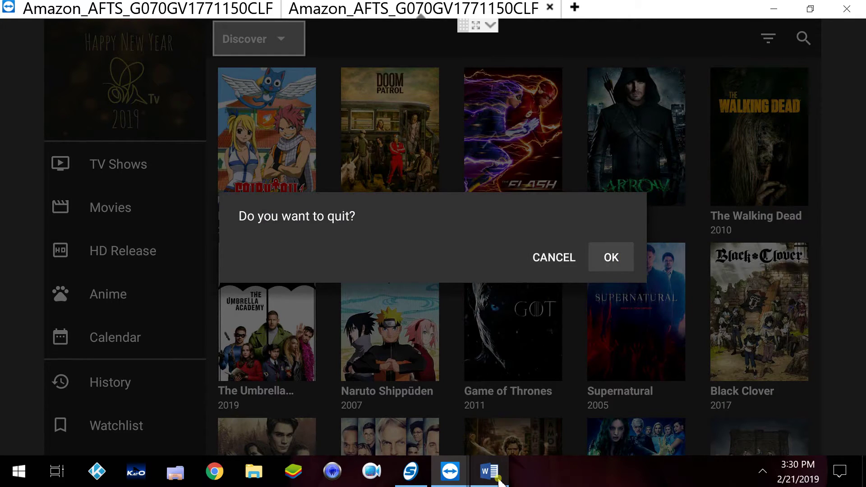
key(Return)
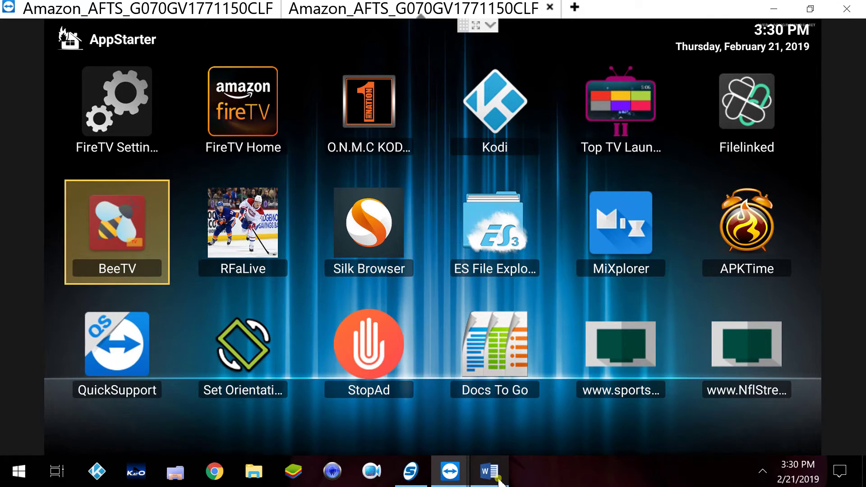
Open BeeTV's app settings and examine the options from Launch application to Clear cache without running any.
key(Return)
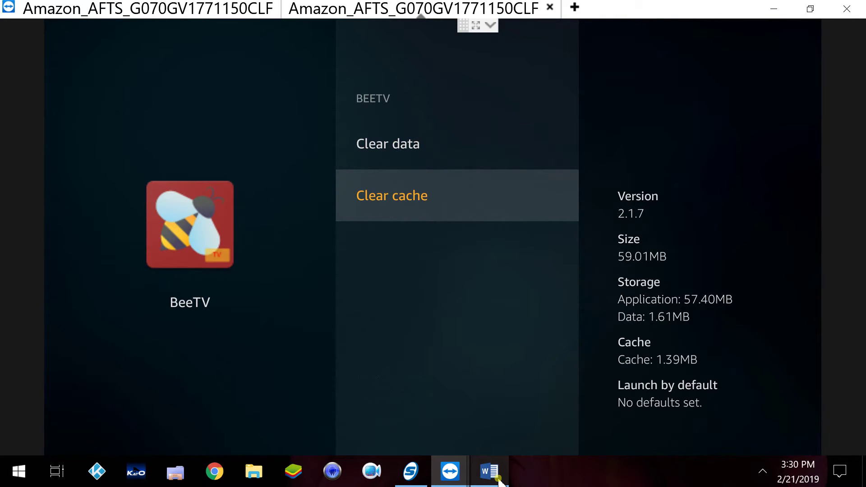
key(Up)
key(Up)
key(Up)
key(Up)
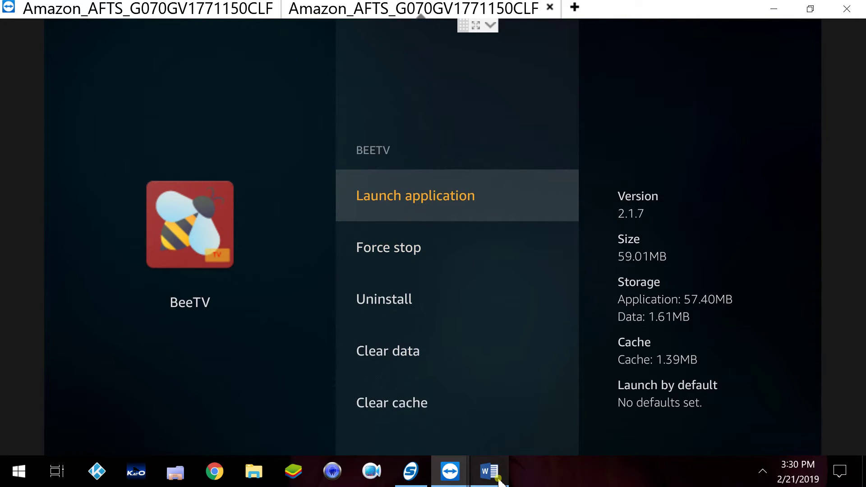
key(Down)
key(Down)
key(Down)
key(Down)
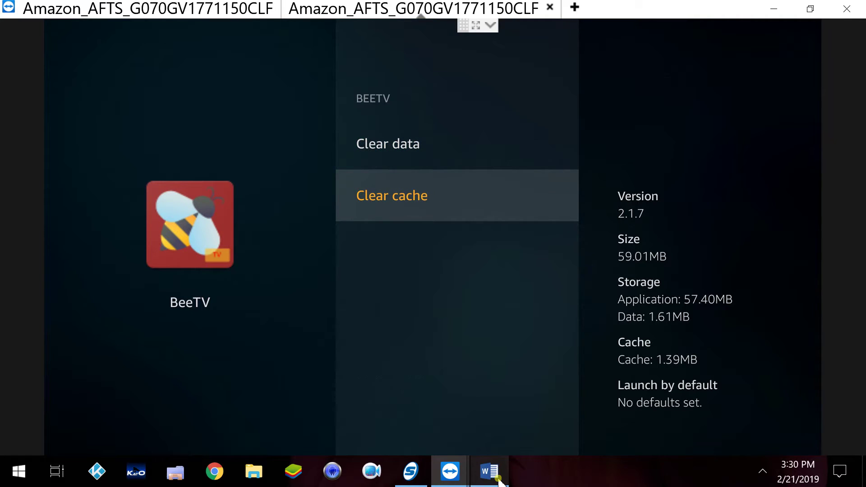
key(Up)
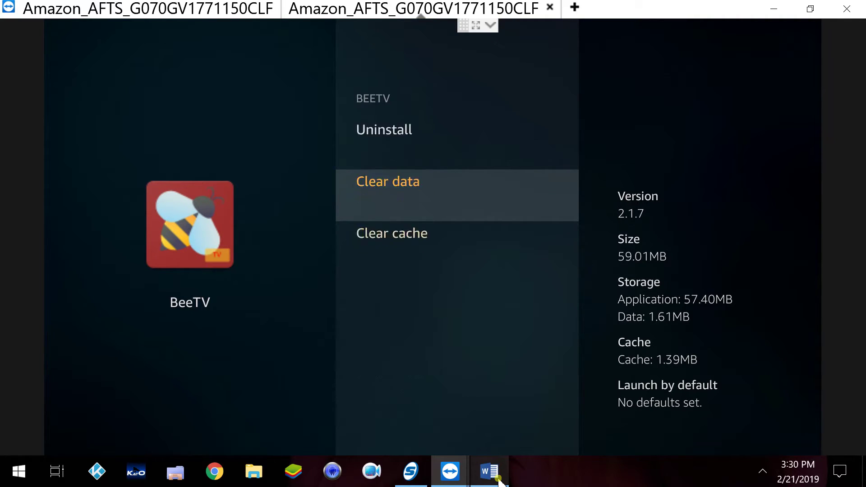
key(Down)
key(Up)
key(Down)
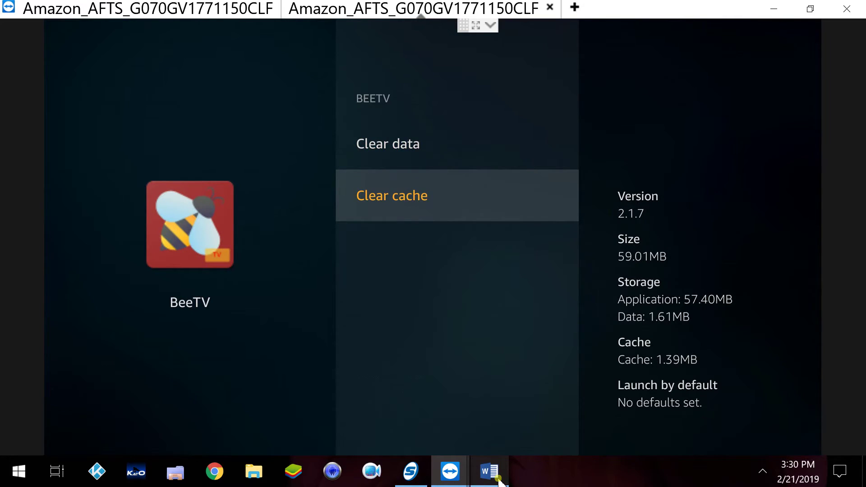
Return to AppStarter and move between the Kodi-based apps, ending on O.N.M.C KODI.
key(Home)
key(Up)
key(Right)
key(Right)
key(Right)
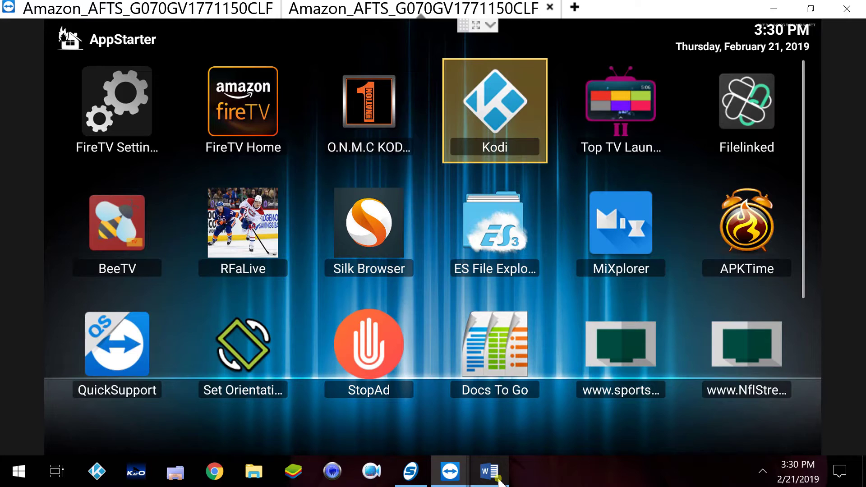
key(Left)
key(Right)
key(Right)
key(Left)
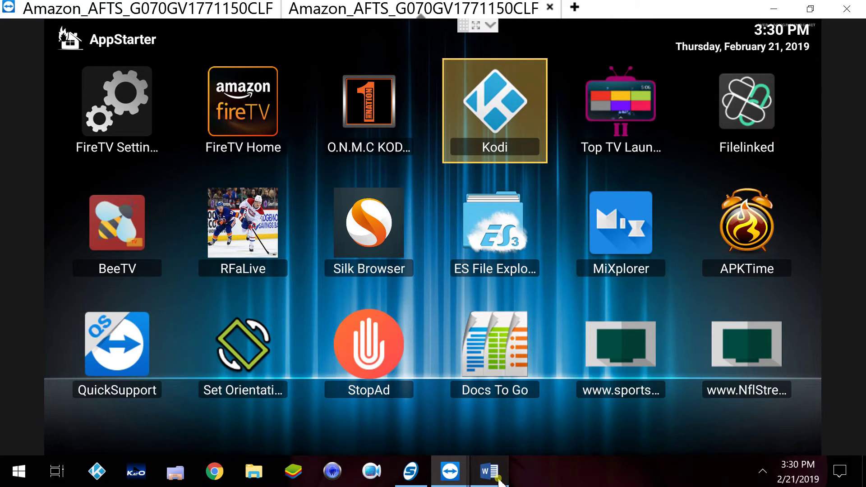
key(Left)
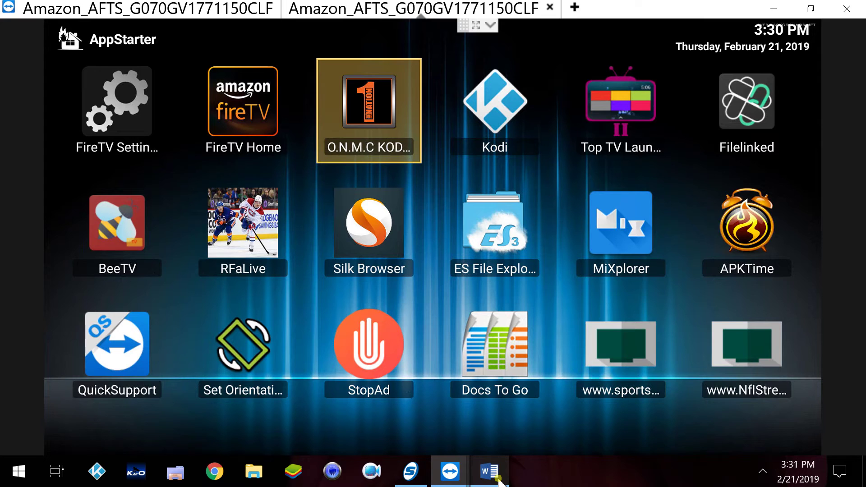
Go to the Fire TV home screen and select Top TV Launcher 2 under Your Apps & Channels.
key(Escape)
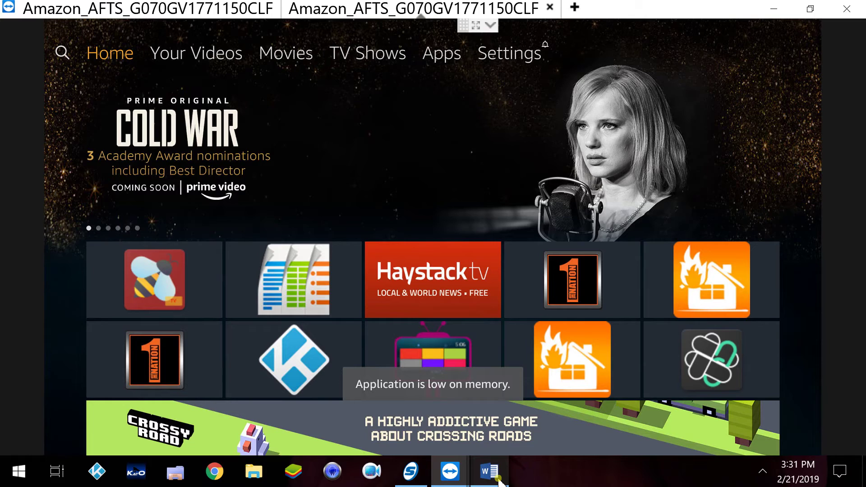
key(Down)
key(Down)
key(Down)
key(Right)
key(Right)
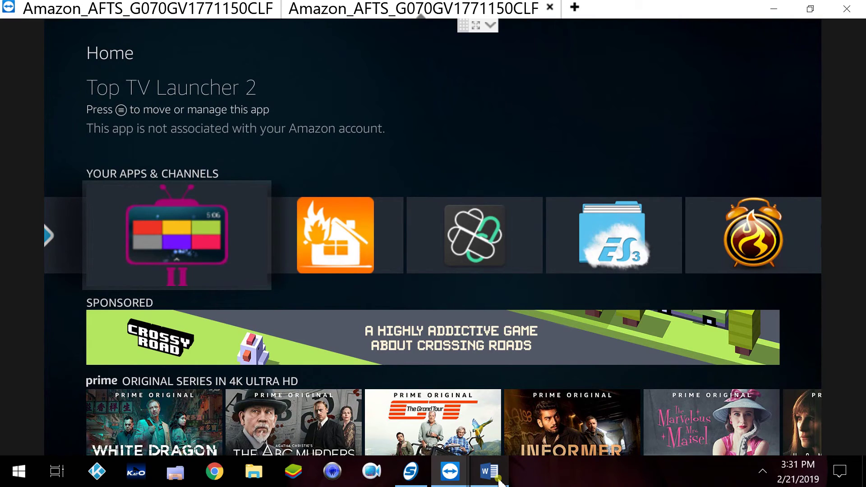
Launch AppStarter from the Fire TV home screen and move between Kodi and O.N.M.C KODI, ending on Kodi.
key(Right)
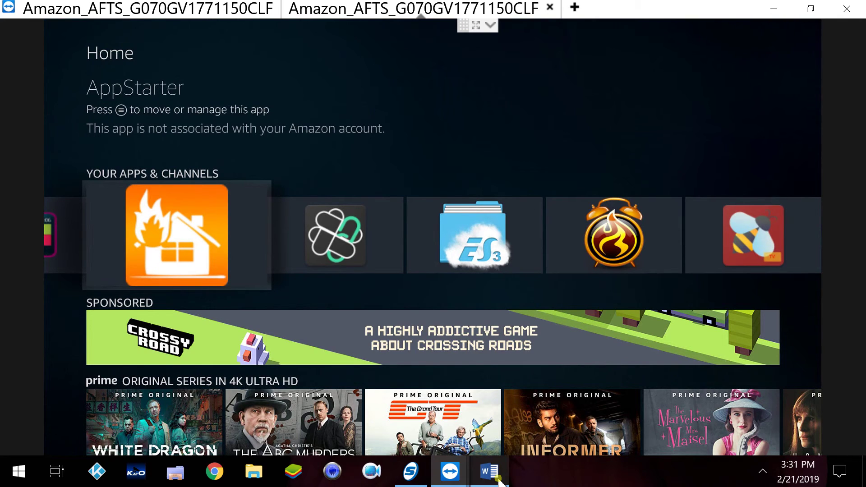
key(Return)
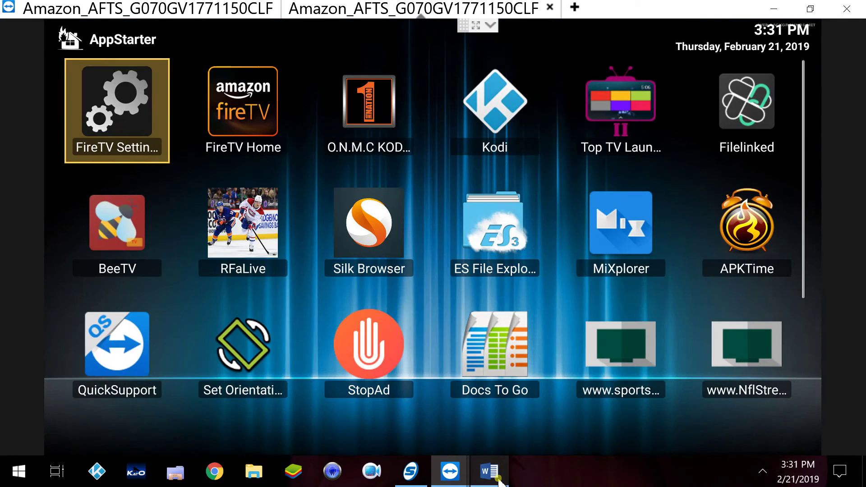
key(Right)
key(Right)
key(Right)
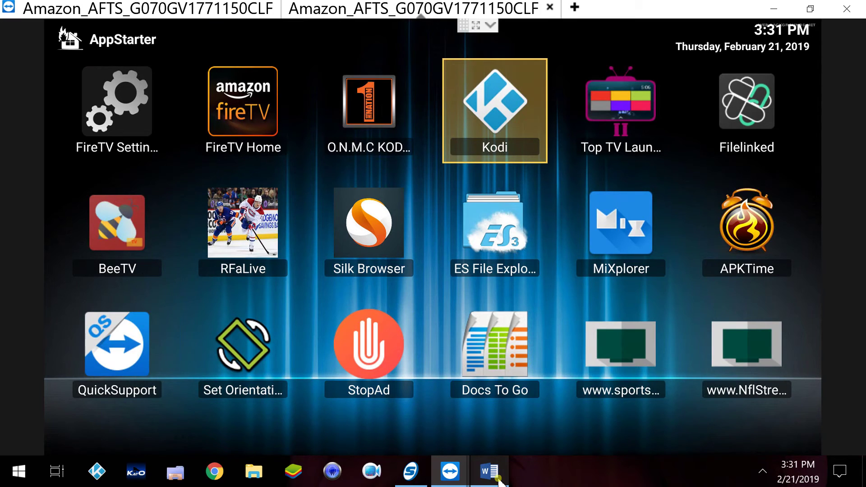
key(Left)
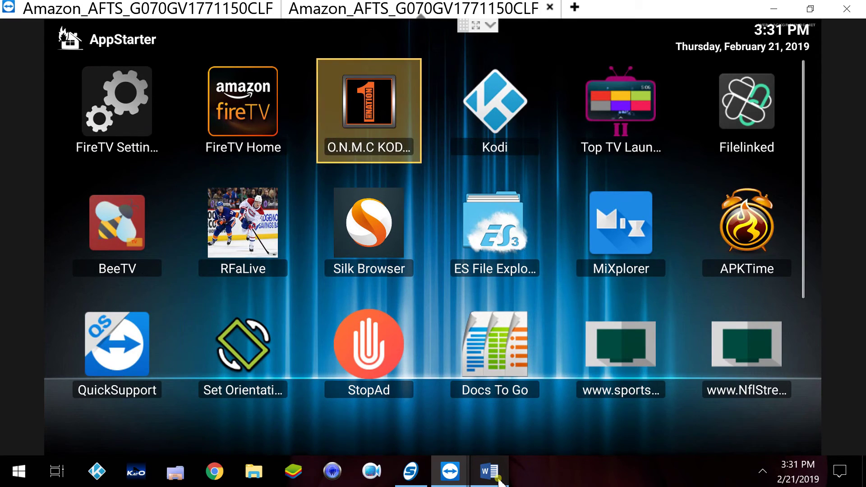
key(Right)
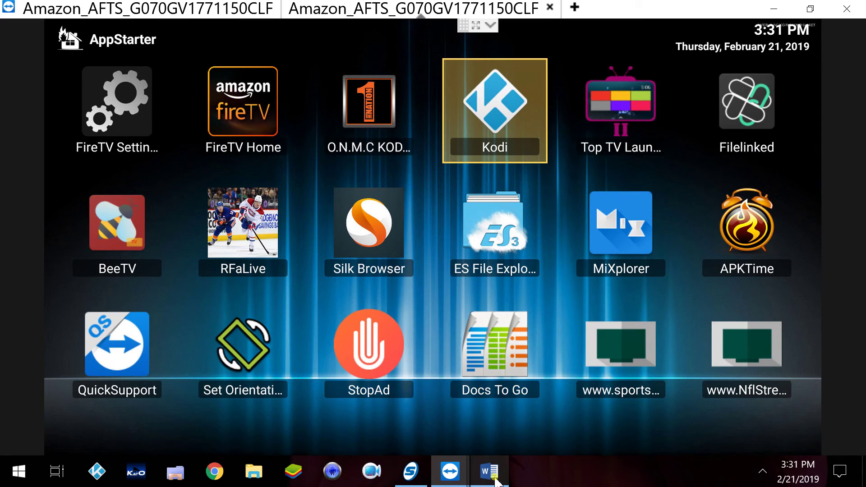
Return to the Fire TV home screen and select the O.N.M.C app under Your Apps & Channels.
key(Escape)
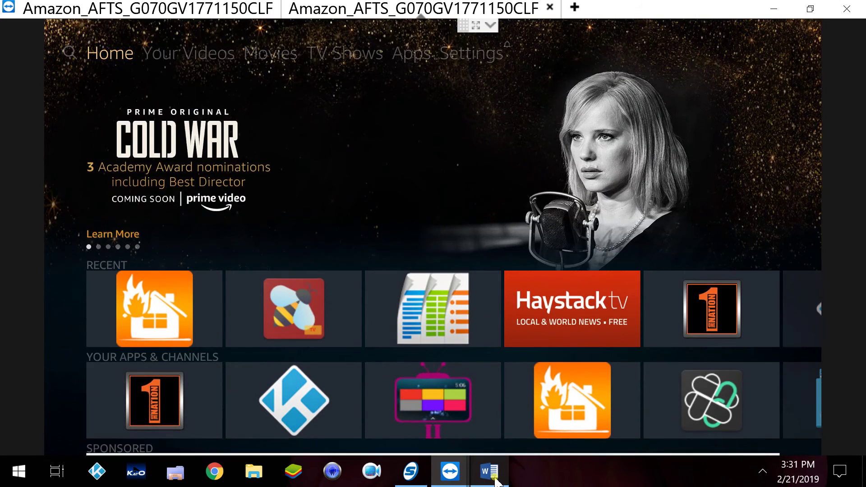
key(Down)
key(Down)
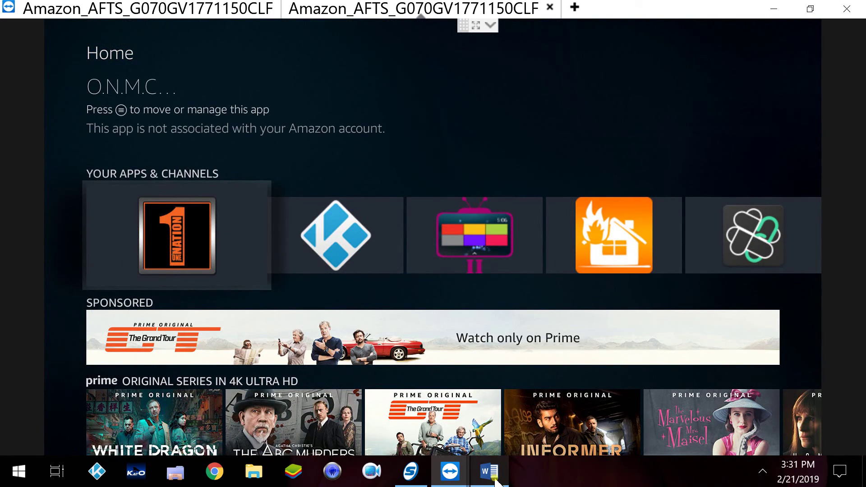
Switch to Samson Sound Deck to bring up its audio recorder.
click(411, 481)
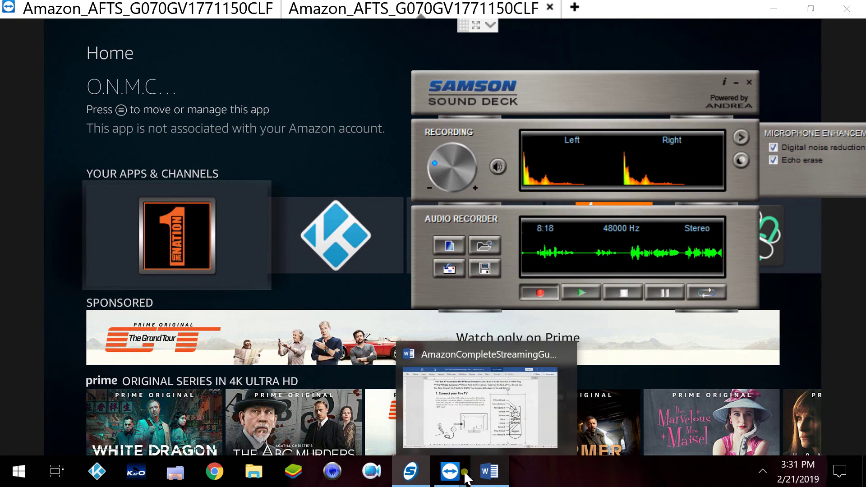
mouse_move(451, 480)
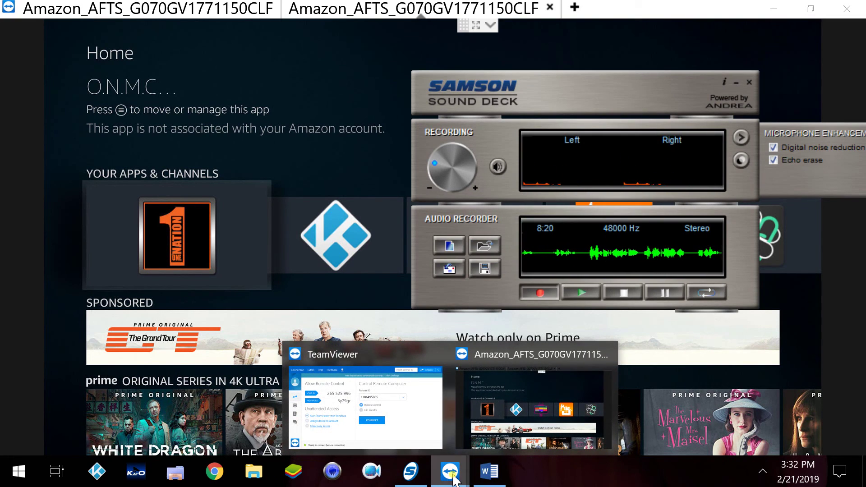
mouse_move(466, 433)
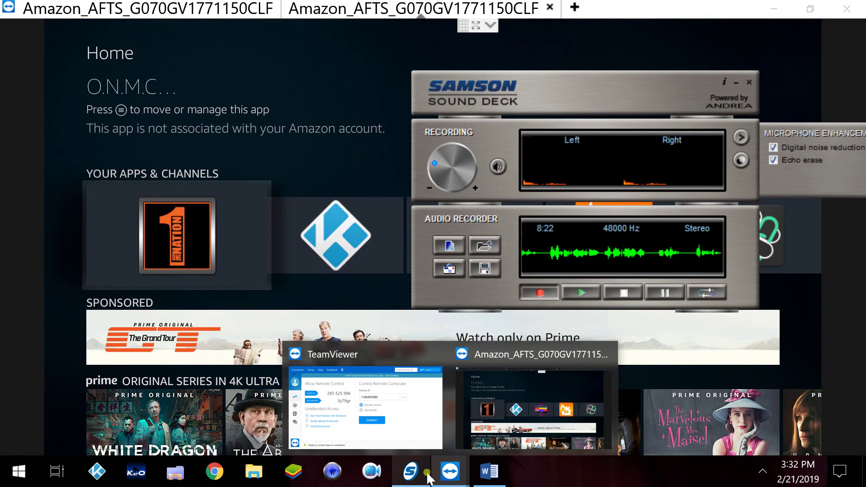